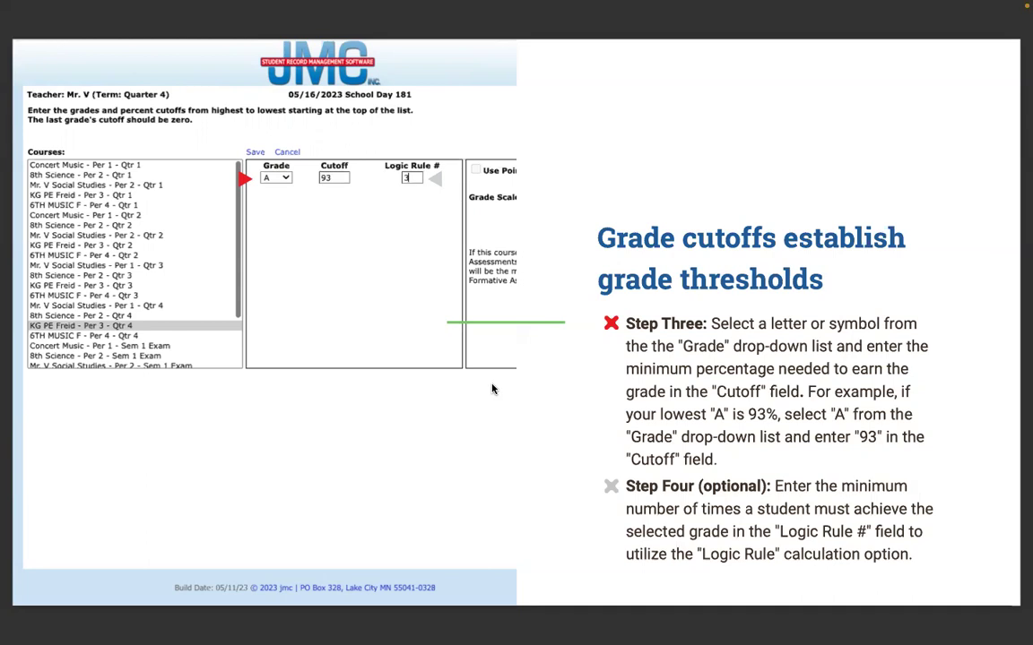
click(491, 389)
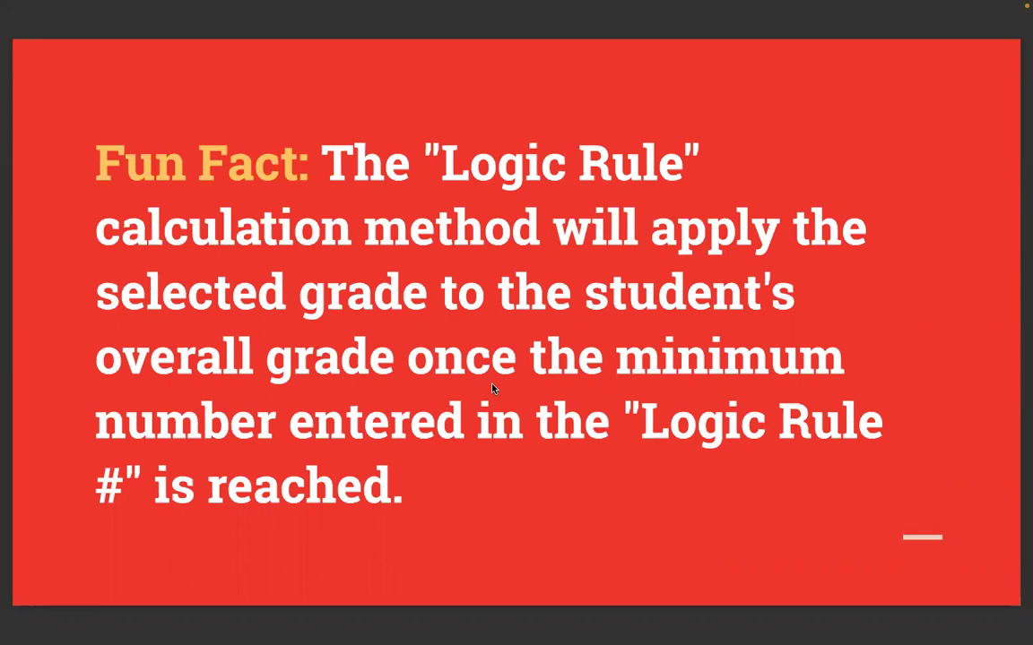
key(Right)
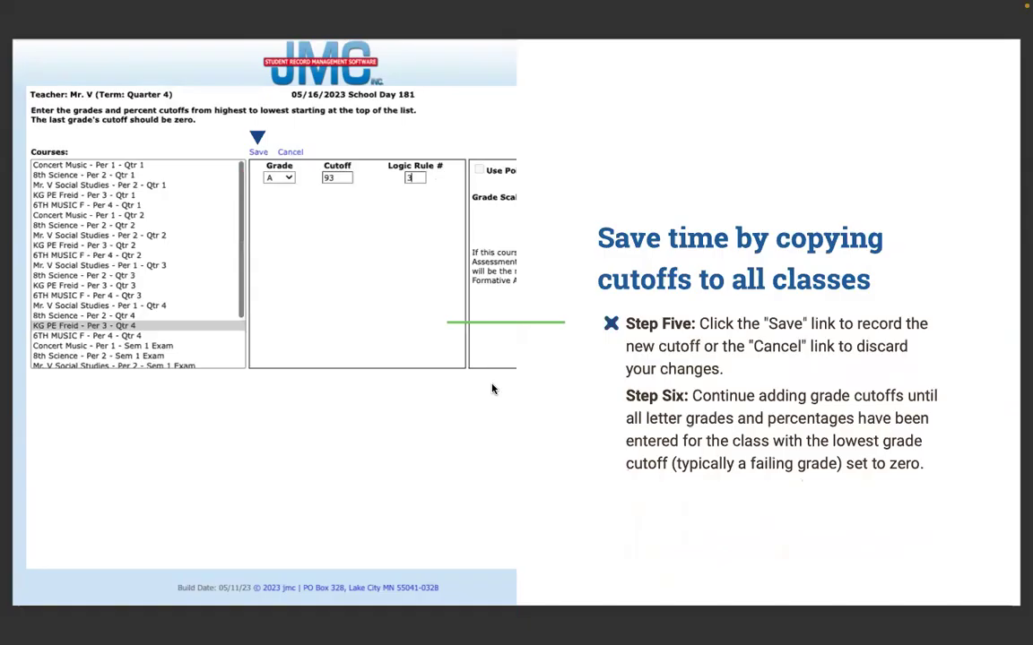
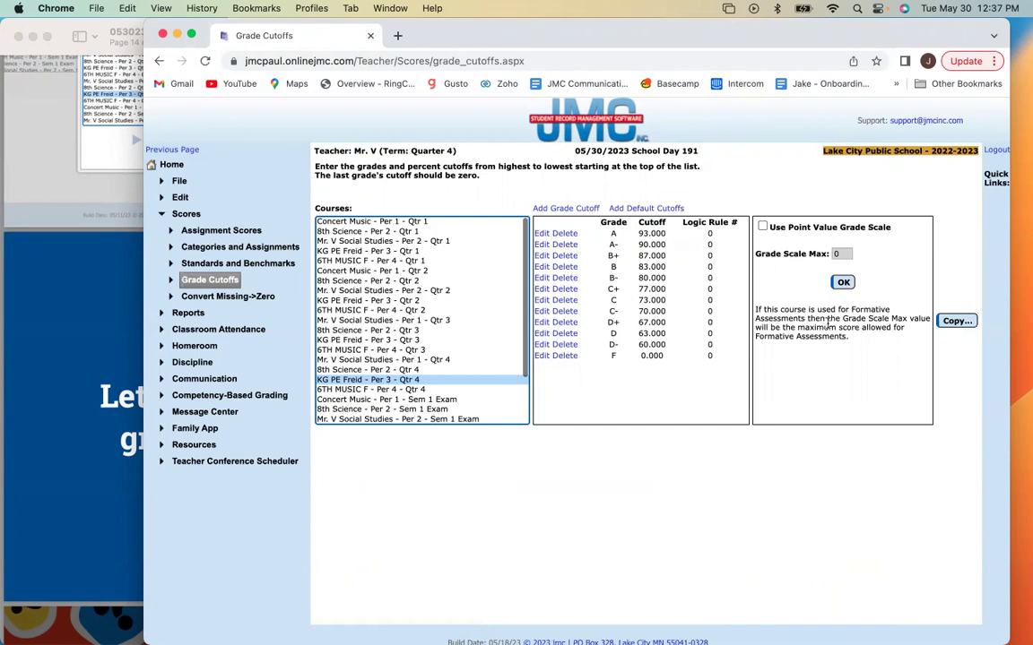
- Open the A grade's cutoff row for editing to inspect its cutoff and Logic Rule fields, and close it without changes
scroll(810, 374, right, 1)
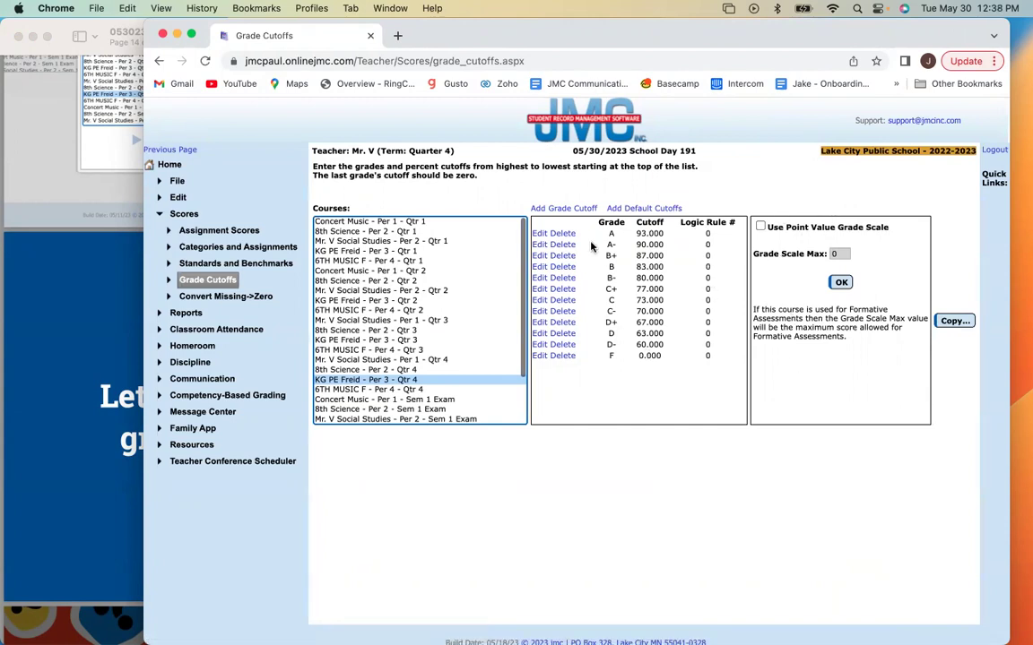
click(541, 233)
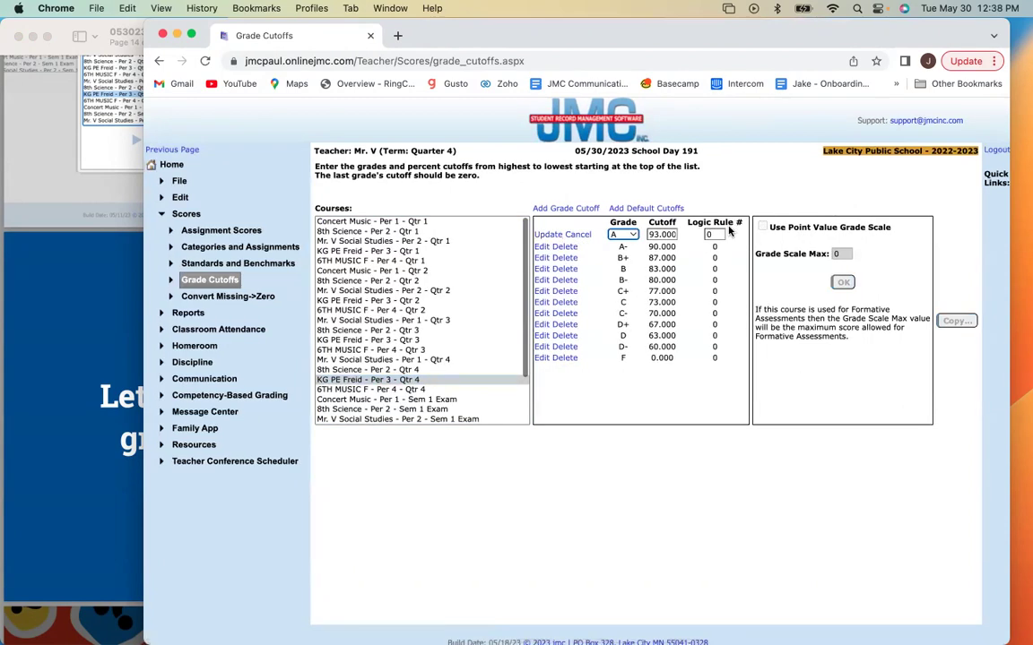
scroll(728, 229, down, 1)
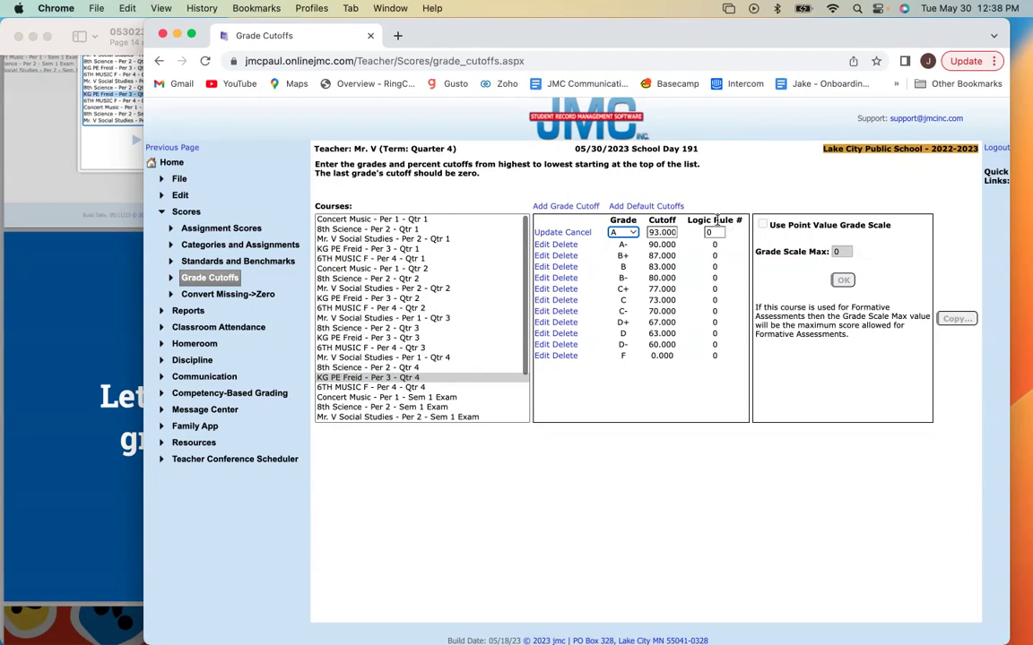
click(560, 232)
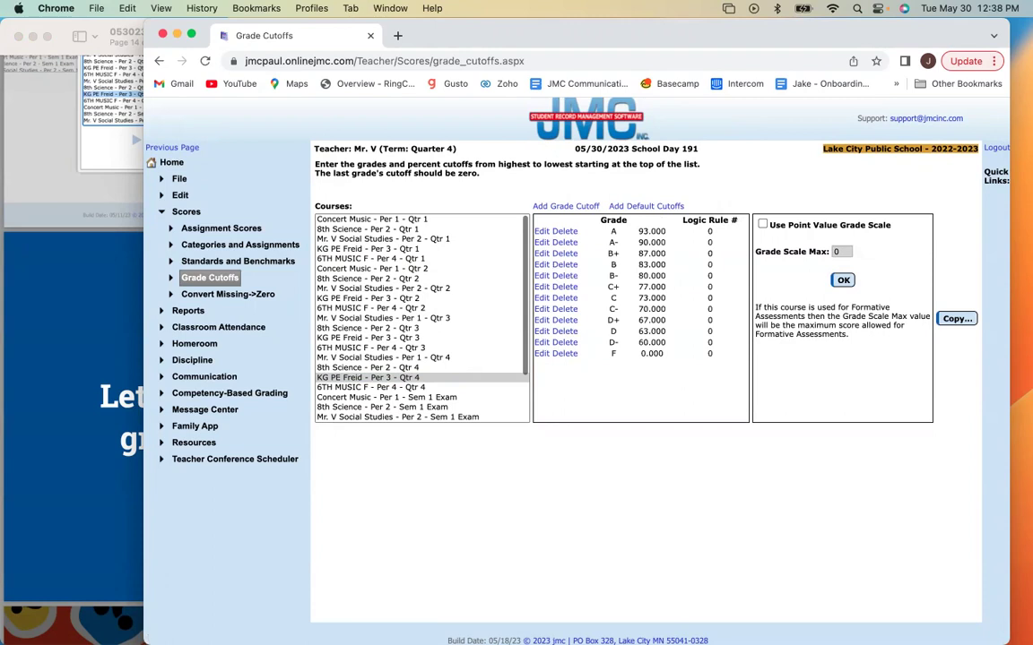
click(941, 320)
- Switch to the presentation in Preview, show it full screen and advance to the slide on defining categories
click(54, 278)
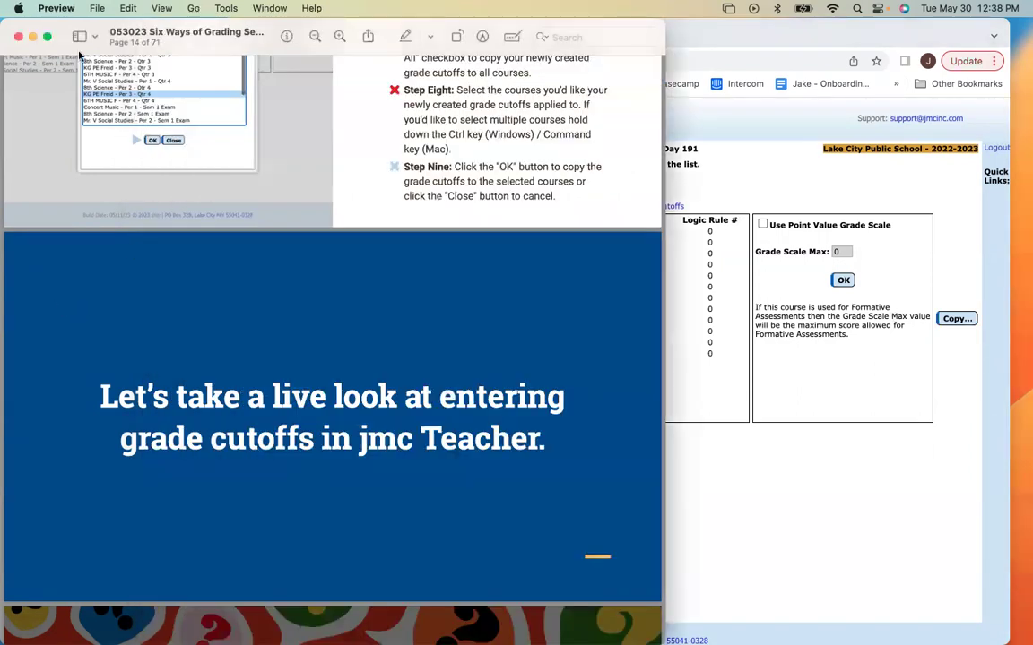
click(47, 37)
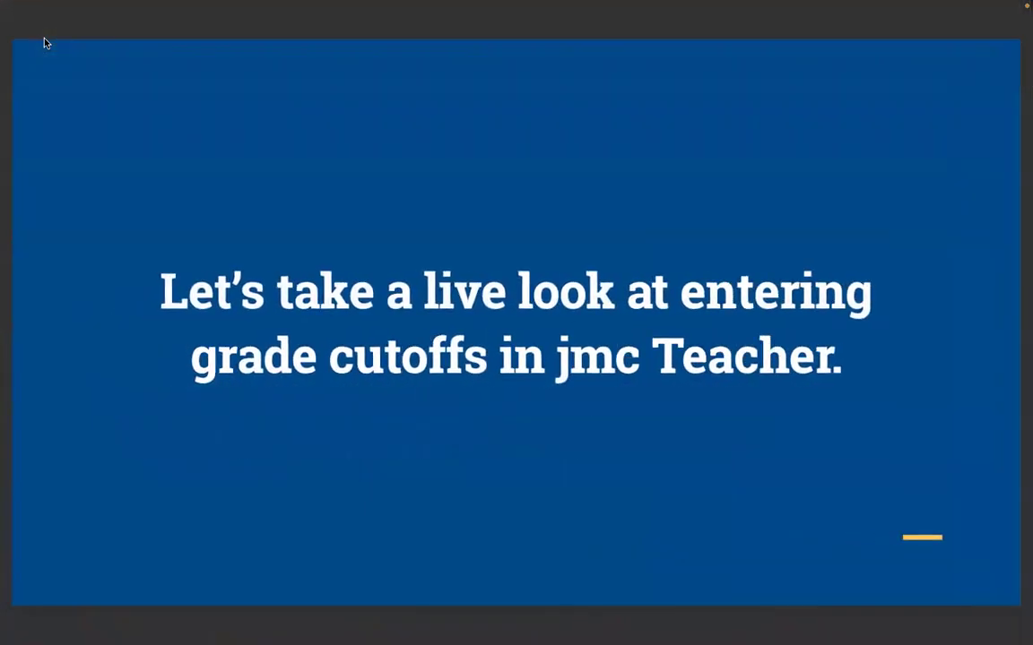
key(Right)
key(Right)
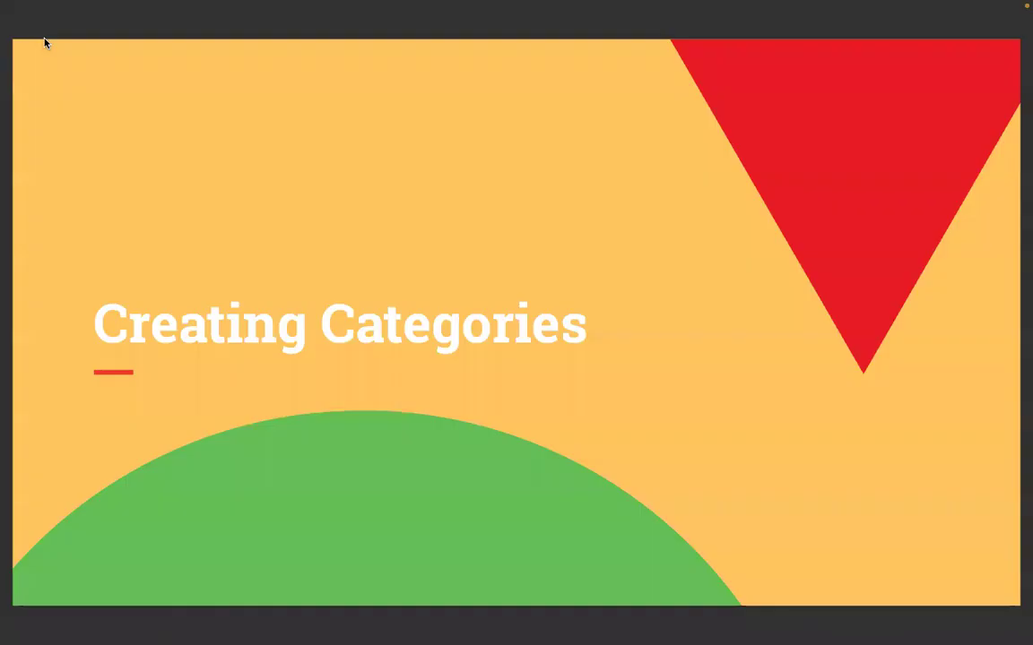
key(Right)
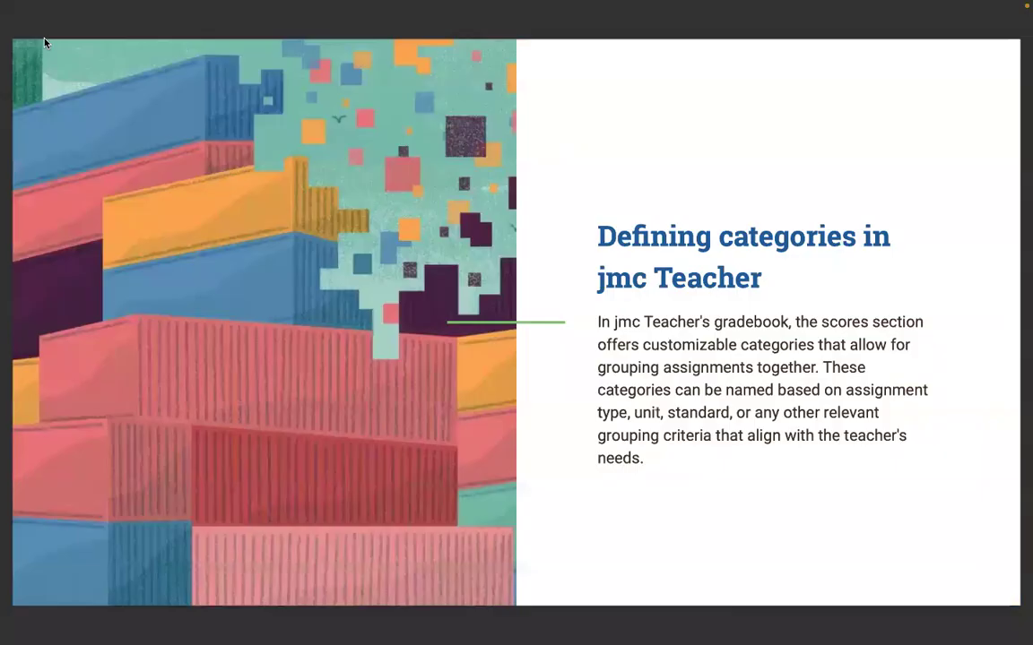
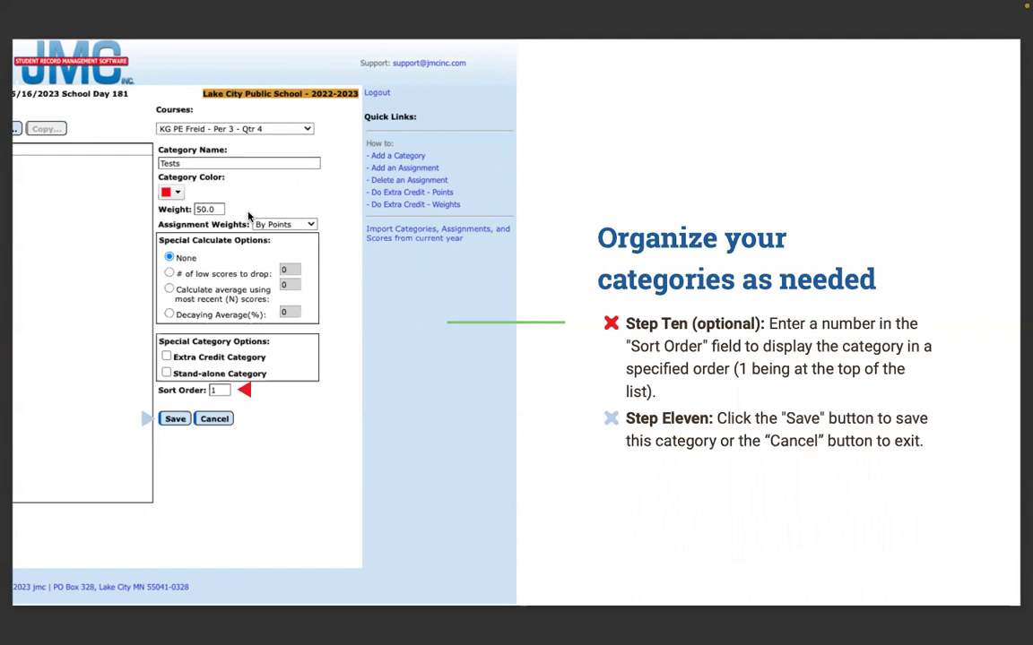
- Switch back to Chrome and open Categories and Assignments for the KG PE period 3, quarter 4 course
click(249, 216)
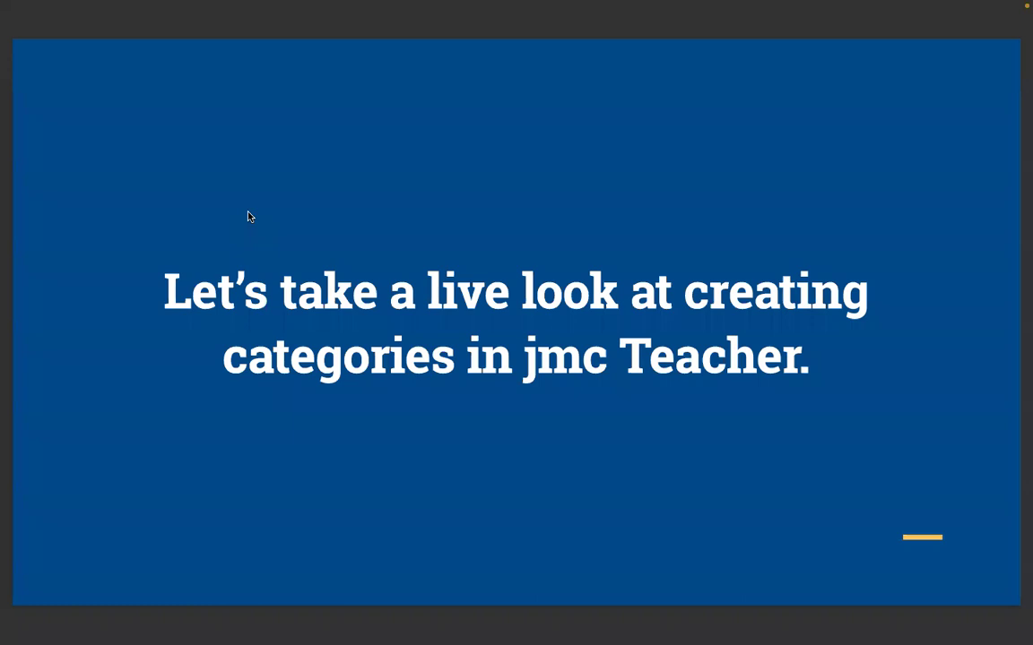
key(Escape)
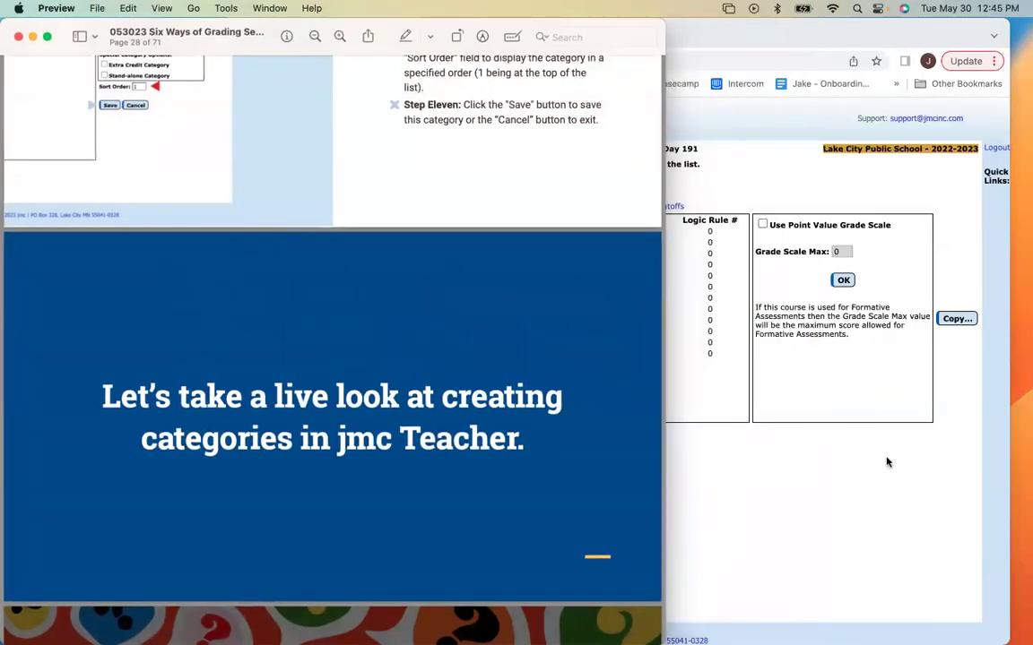
click(881, 472)
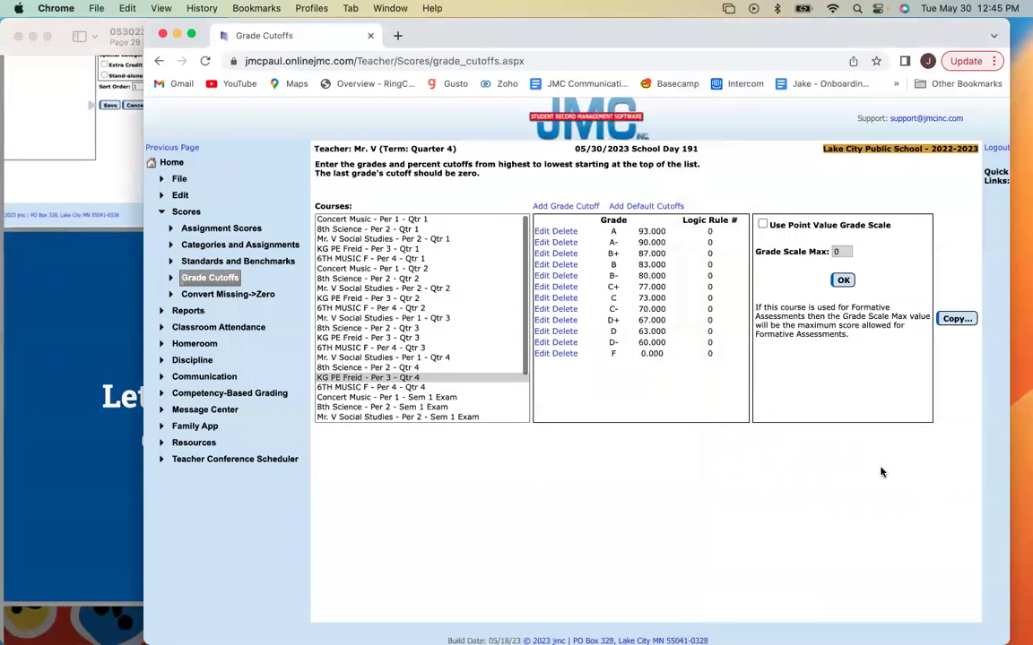
click(163, 163)
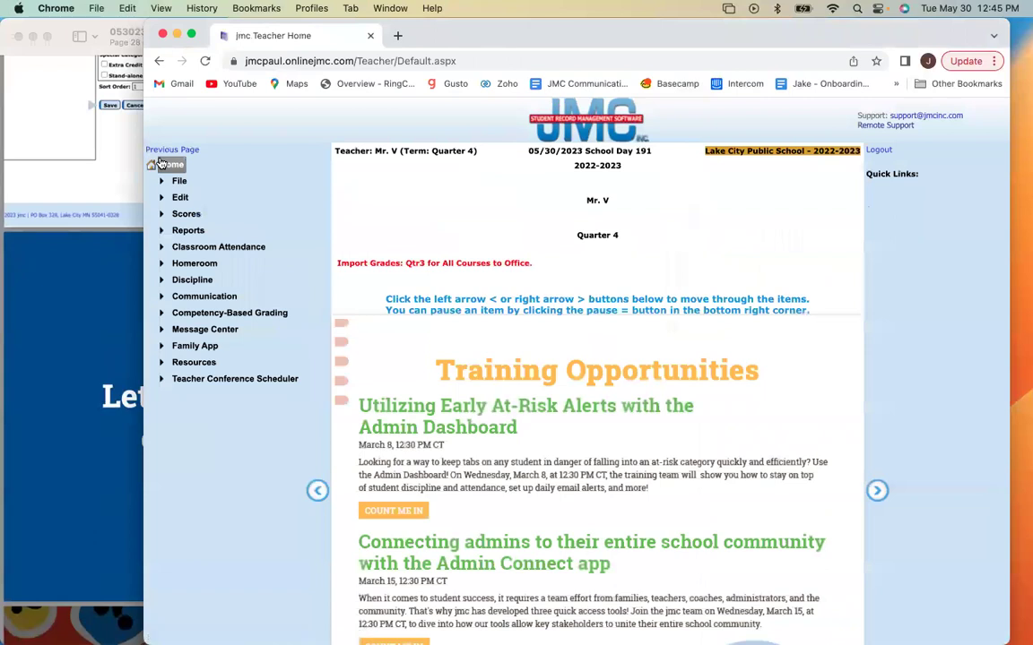
click(184, 213)
click(229, 248)
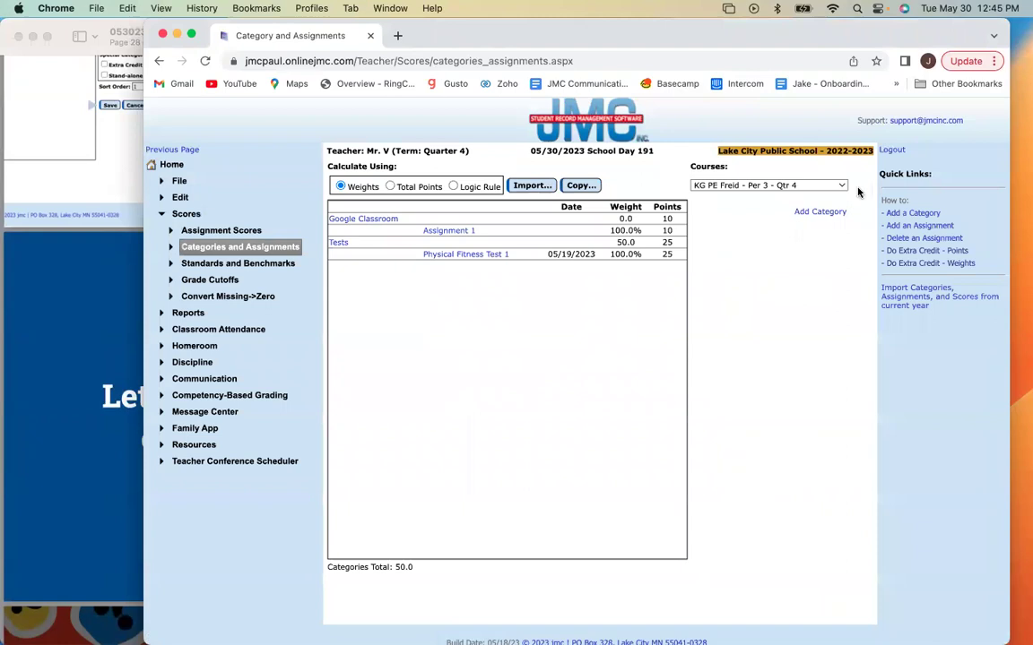
click(818, 186)
click(817, 186)
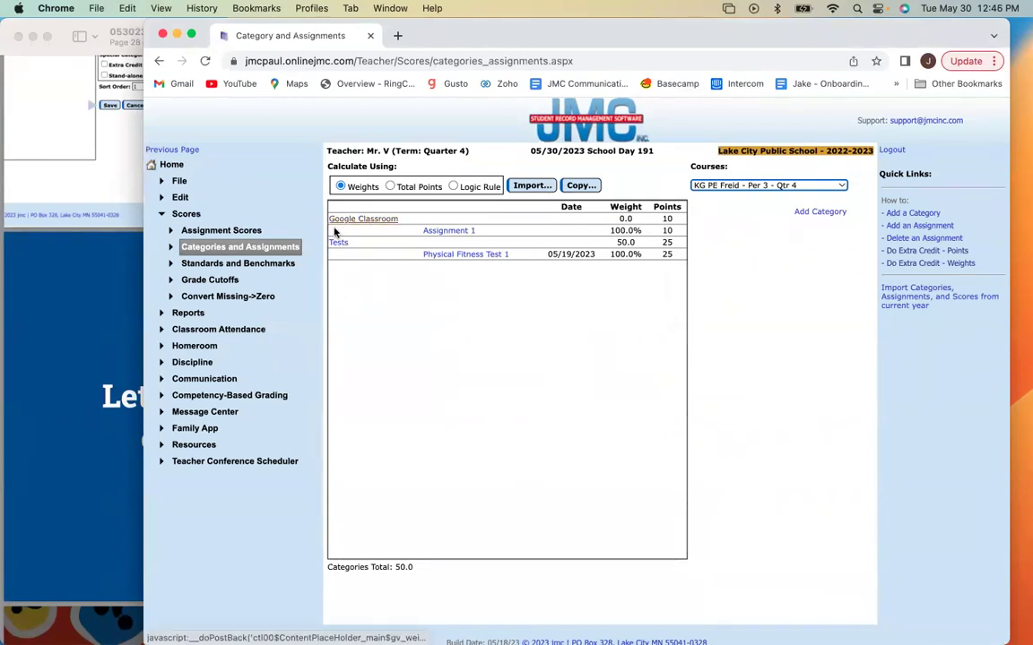
- Add a category named Homework with a weight of 20.0 to the course and save it
scroll(346, 267, down, 1)
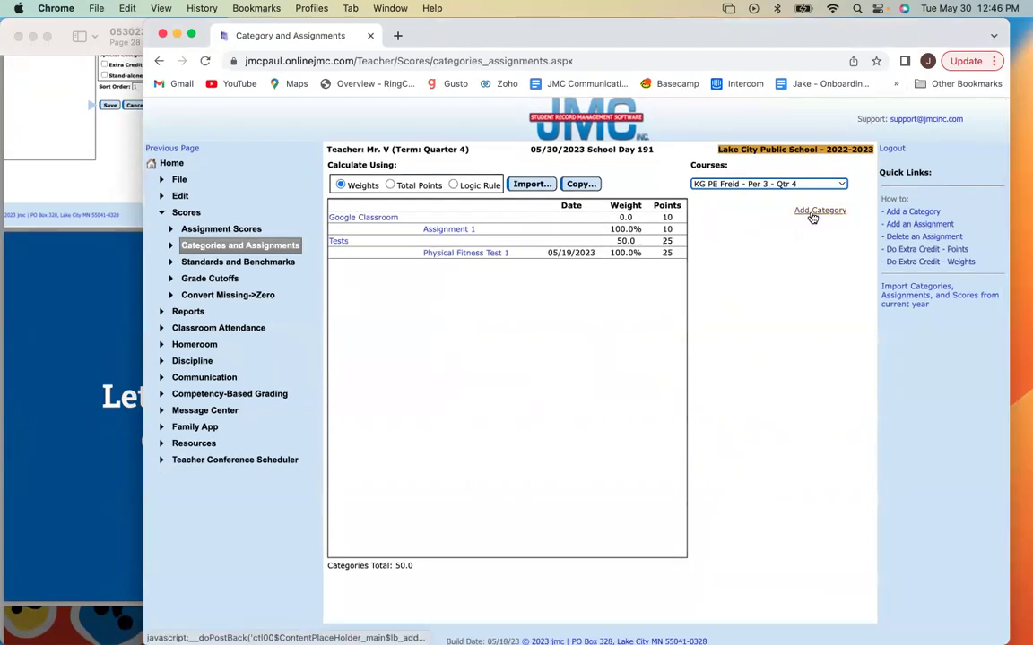
click(816, 213)
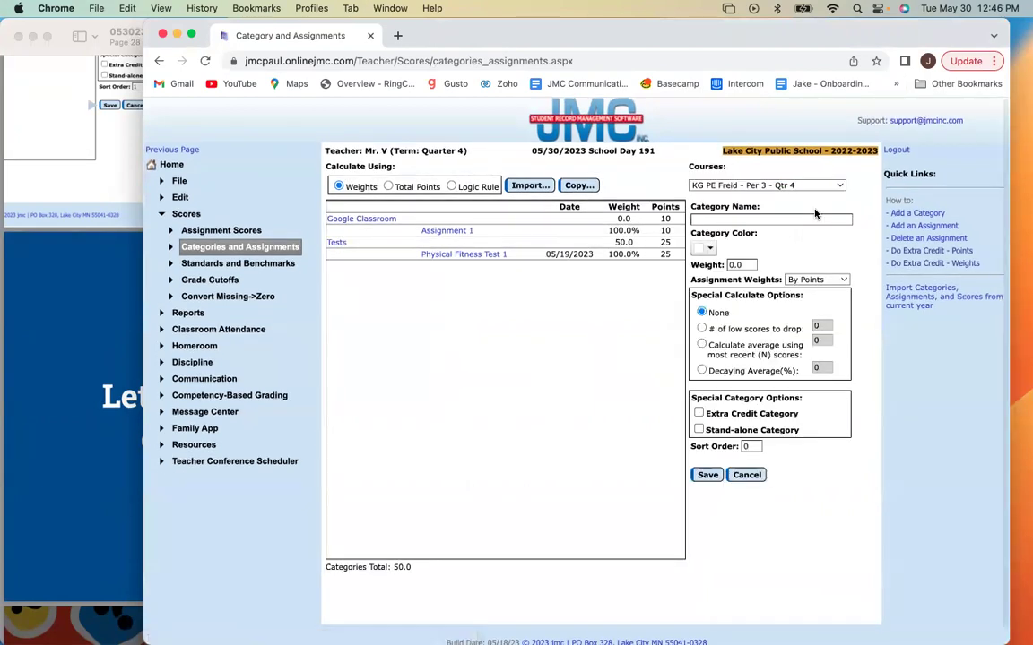
click(782, 220)
text(Homework)
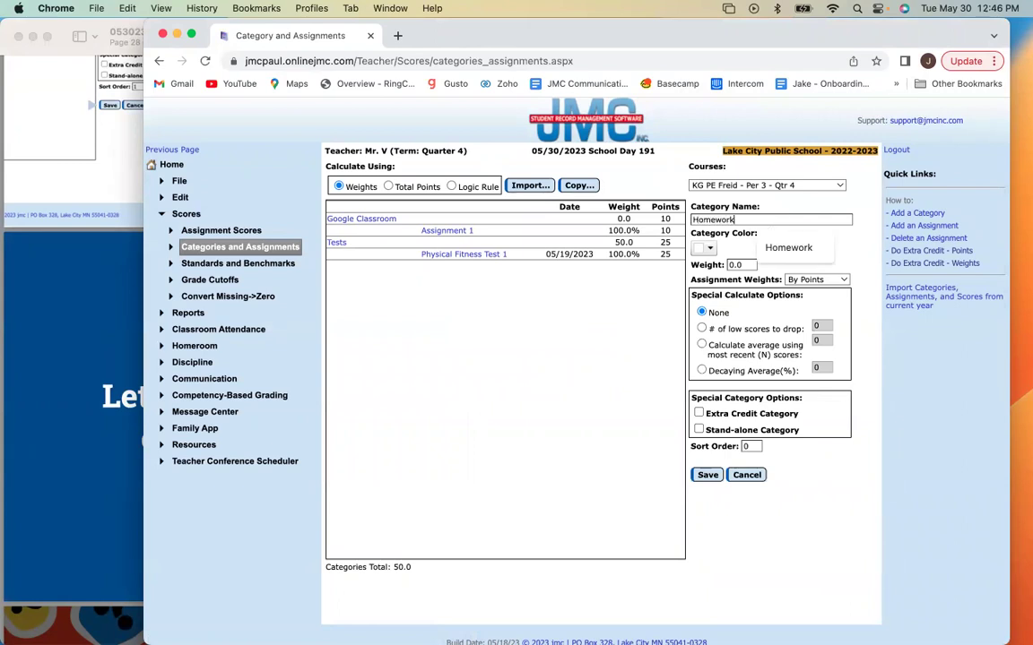
click(782, 248)
text(2)
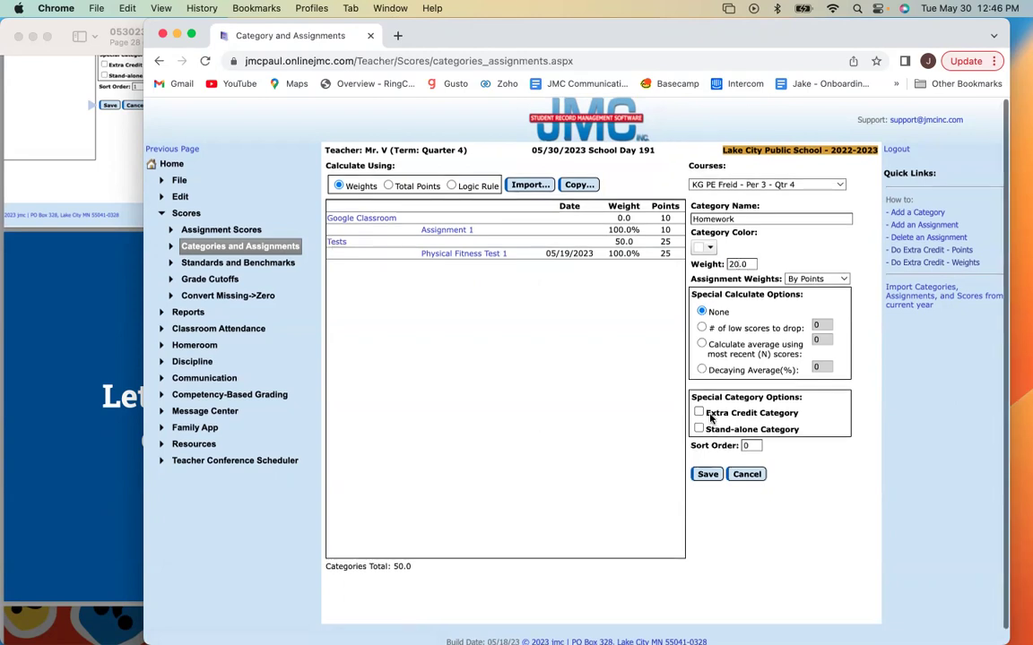
scroll(704, 466, down, 1)
click(704, 475)
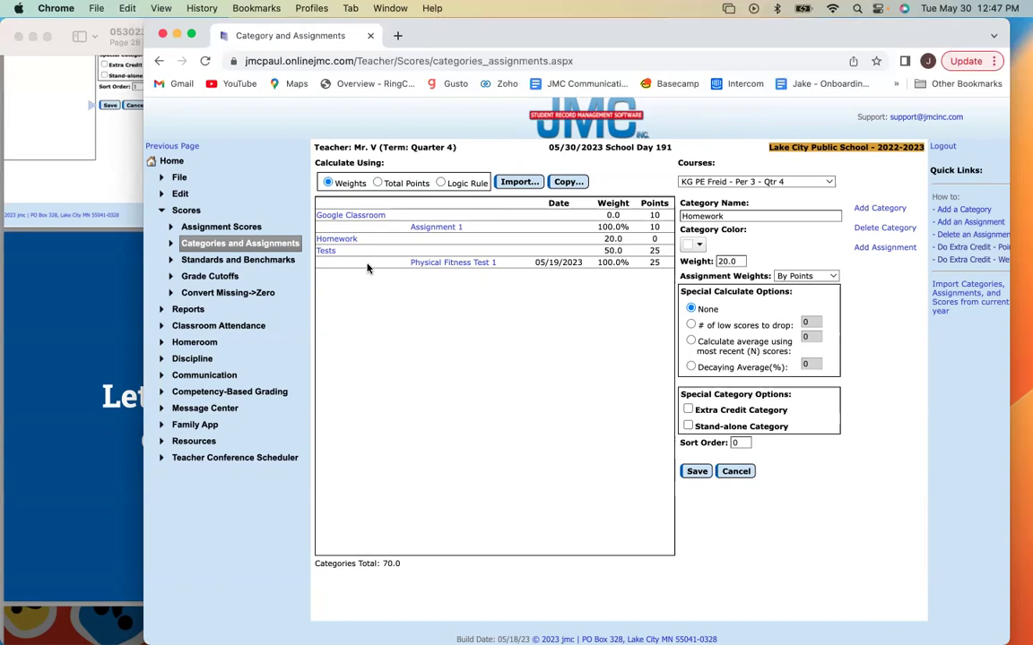
- Open the page for connecting jmc and Google Classroom to view where the class code is entered
click(176, 194)
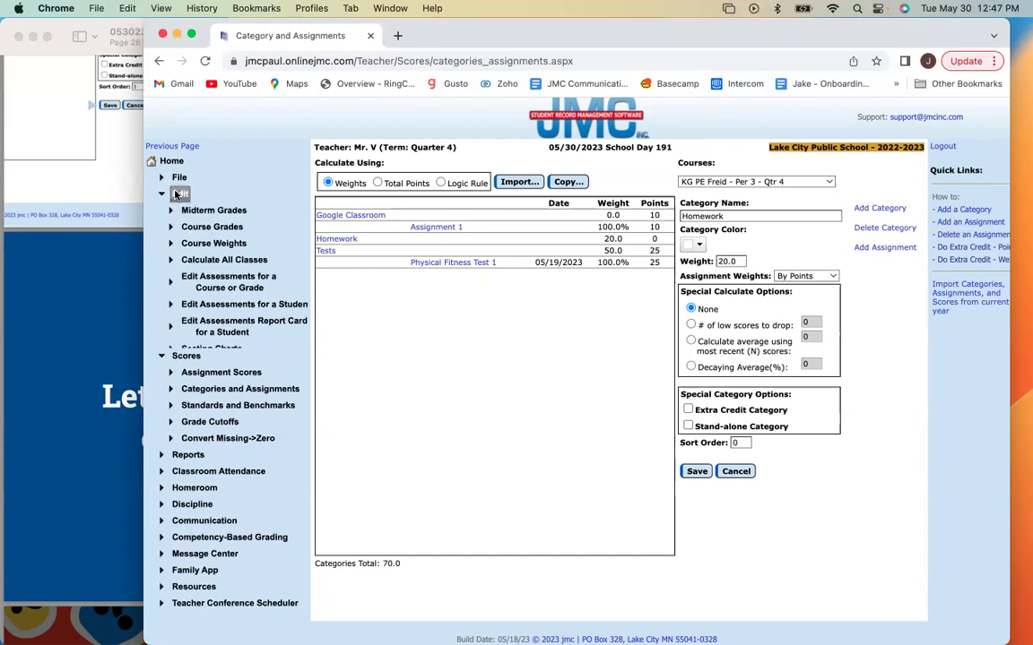
click(177, 194)
click(176, 177)
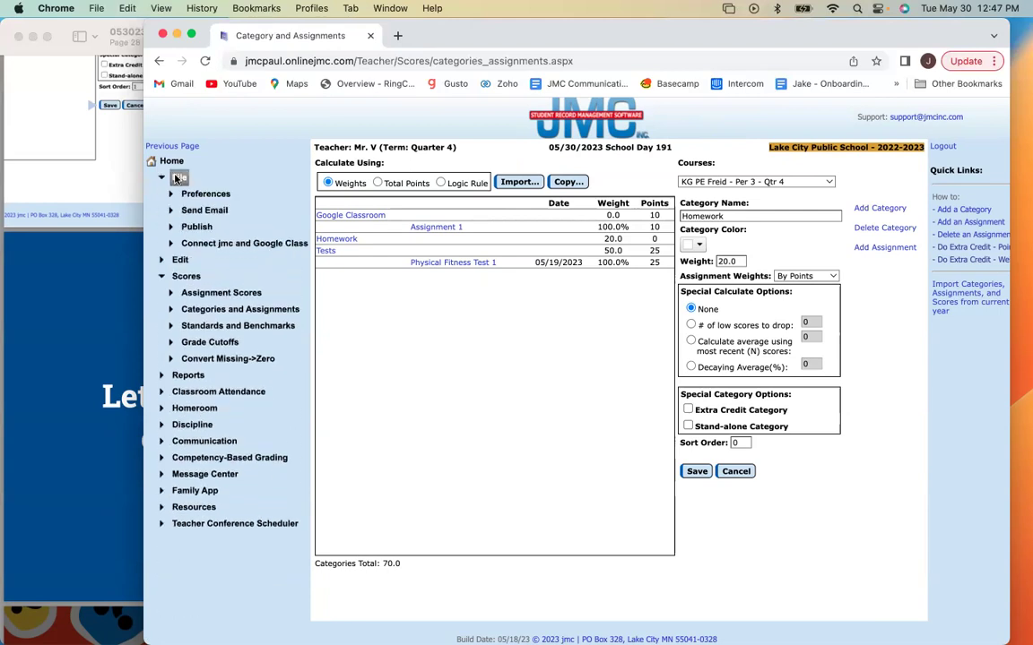
click(222, 247)
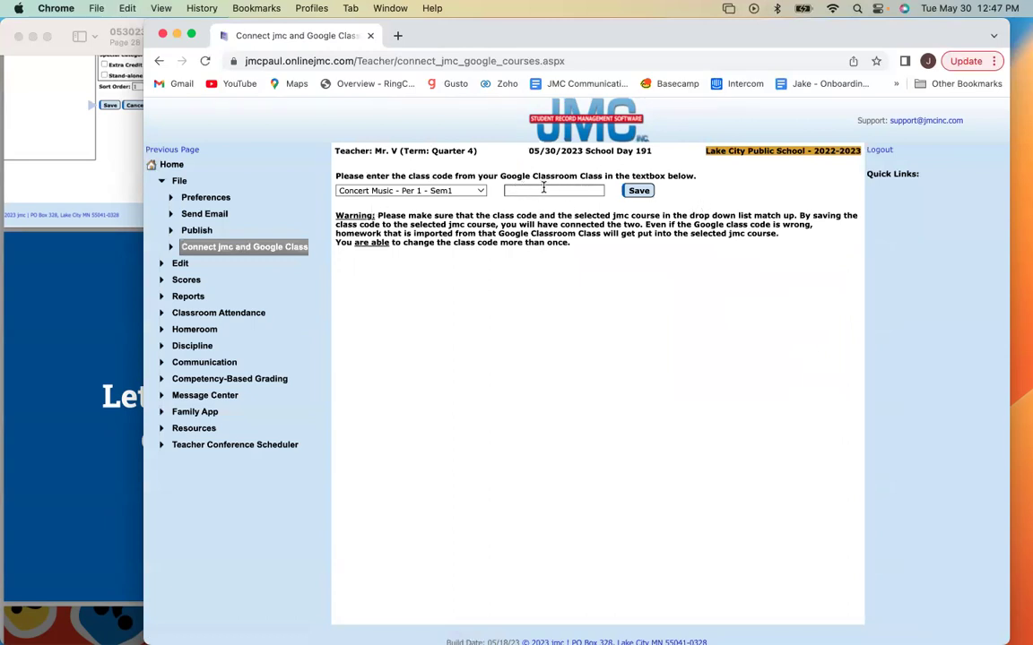
- Return to Categories and Assignments, move Assignment 1 from the Google Classroom category to Homework and save the assignment
click(186, 279)
click(222, 313)
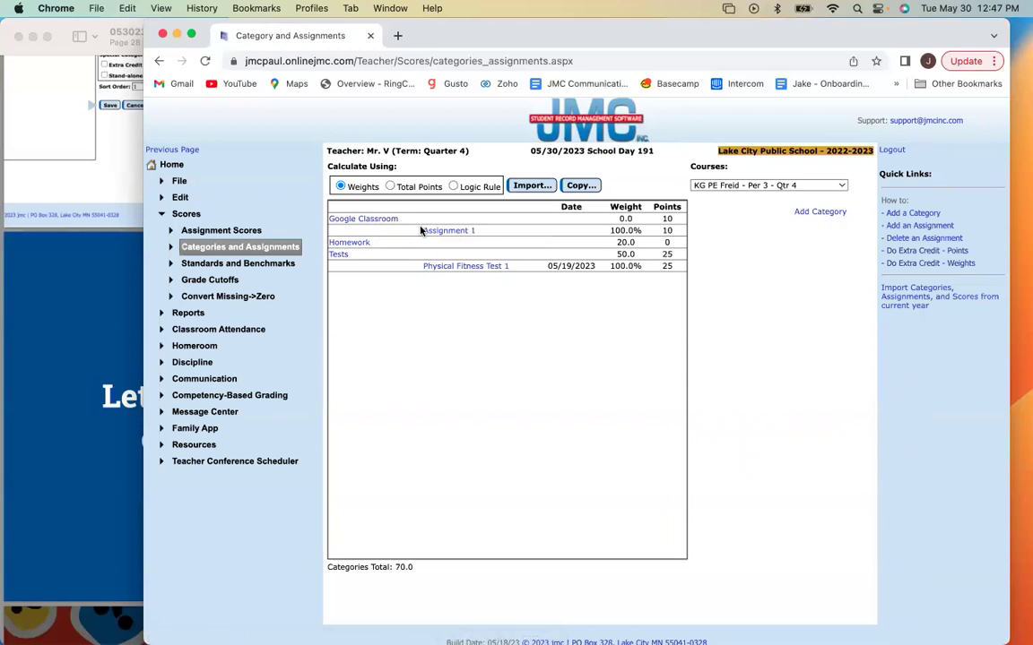
click(364, 221)
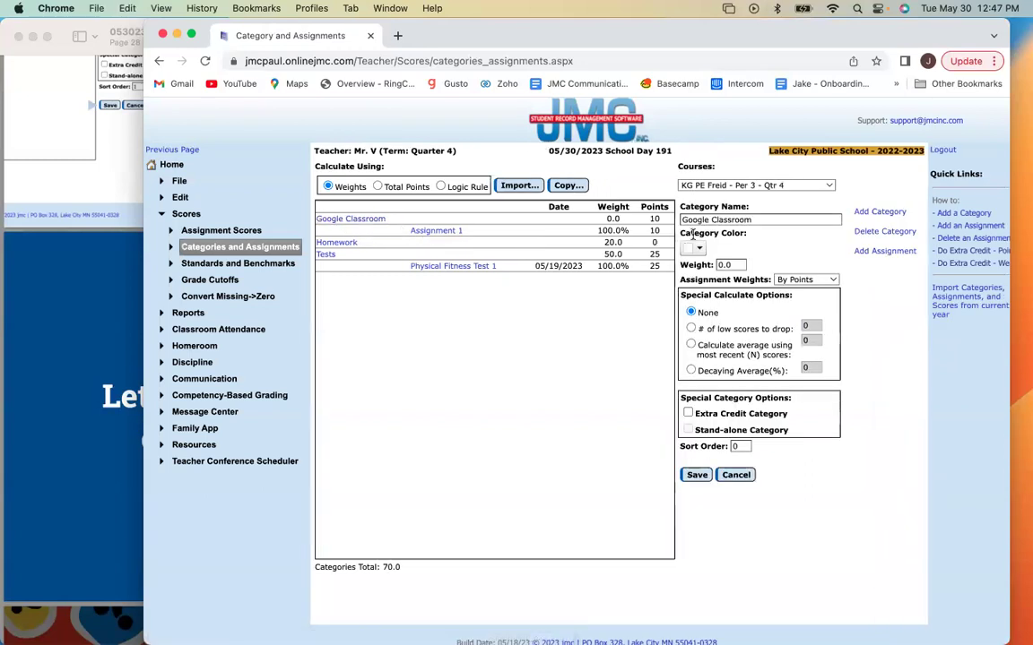
click(421, 231)
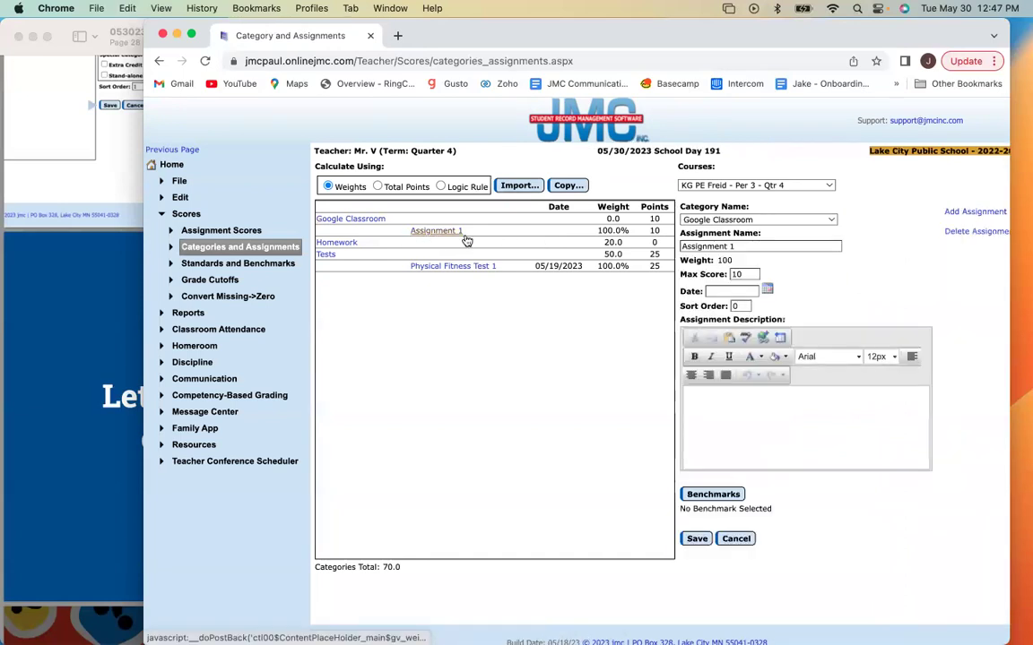
click(788, 223)
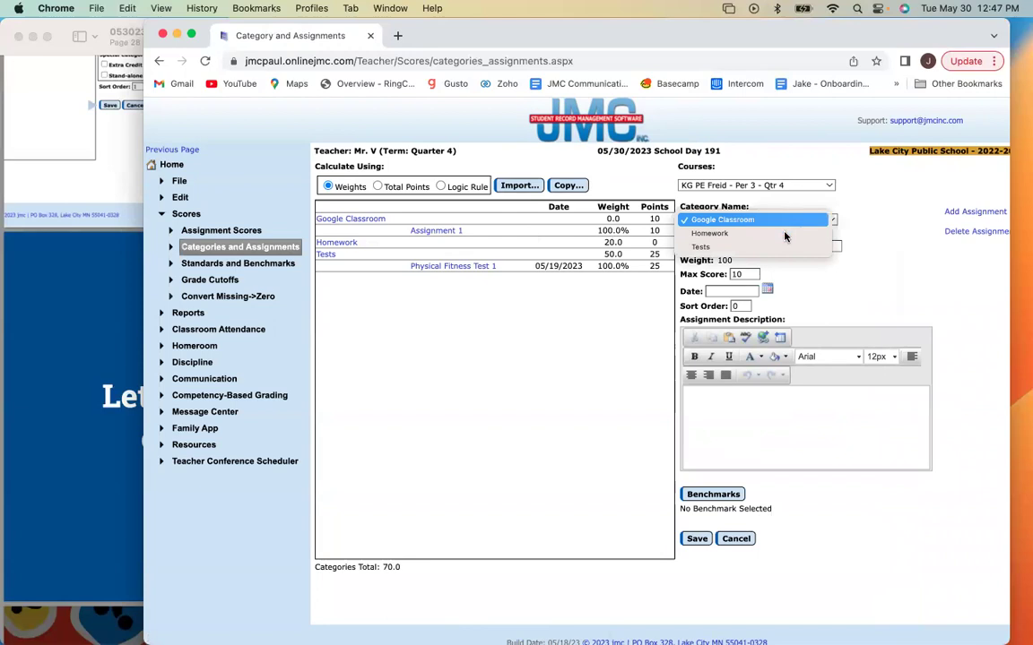
click(785, 235)
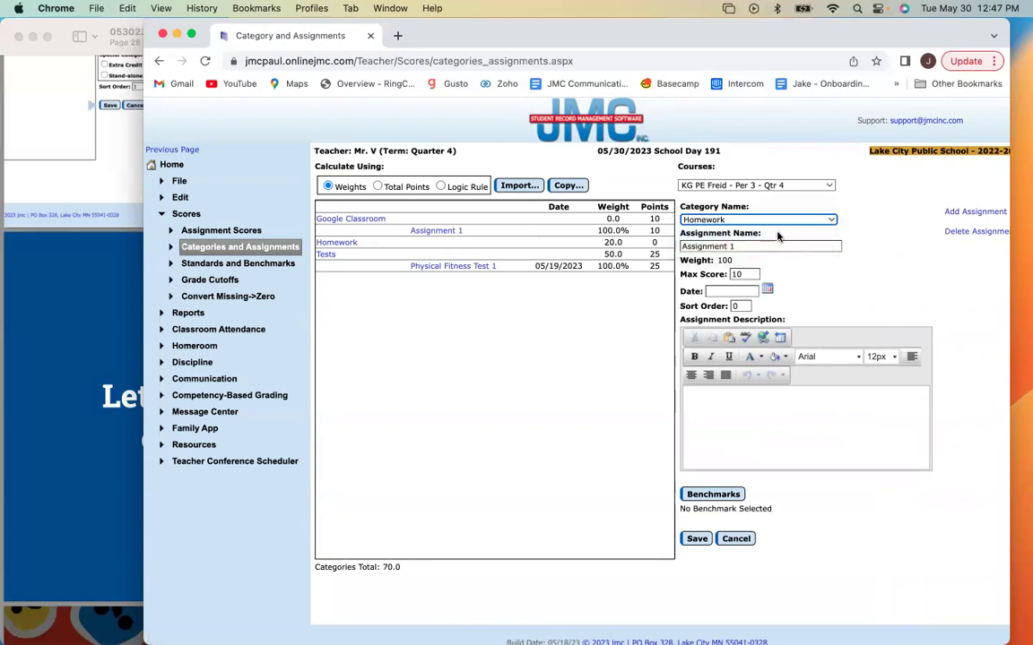
click(698, 539)
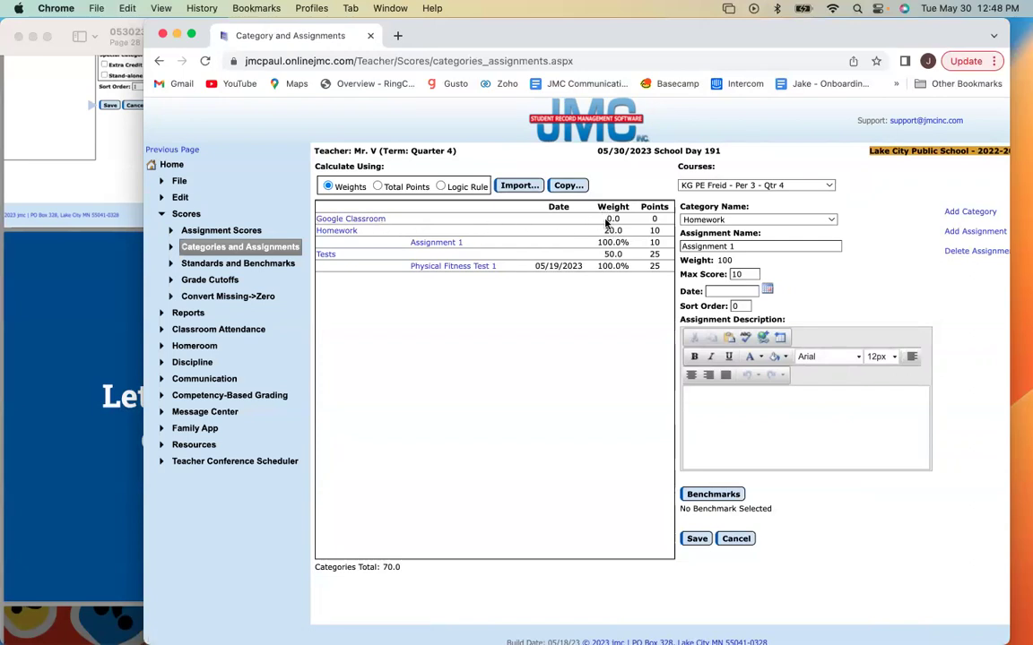
- Set the Homework category's color to orange and save the category
drag(621, 221, 595, 221)
click(552, 393)
click(346, 230)
click(699, 251)
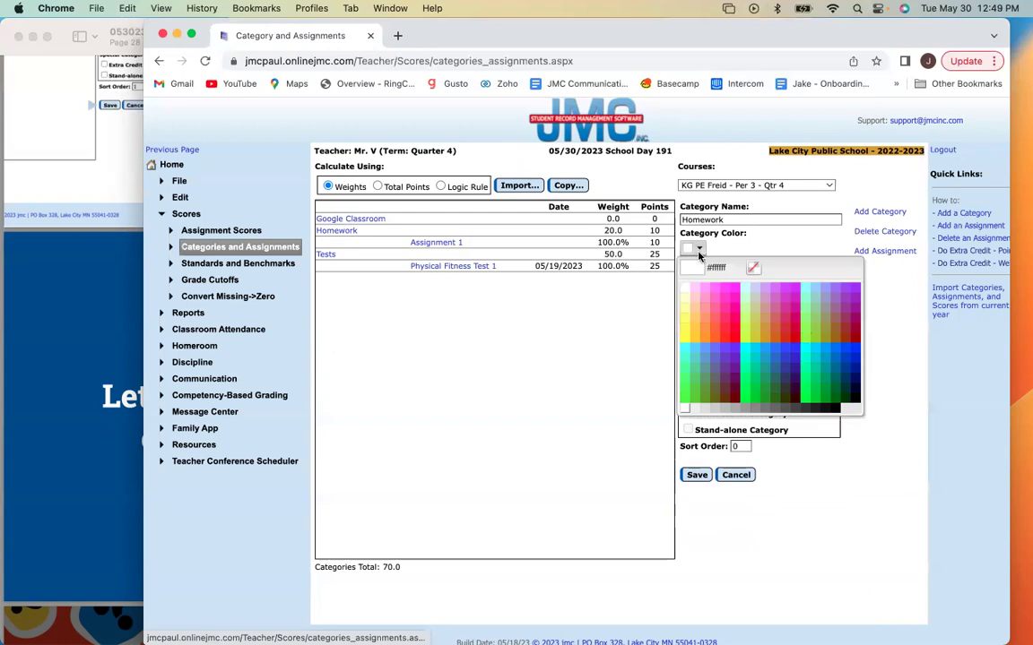
click(708, 339)
click(697, 475)
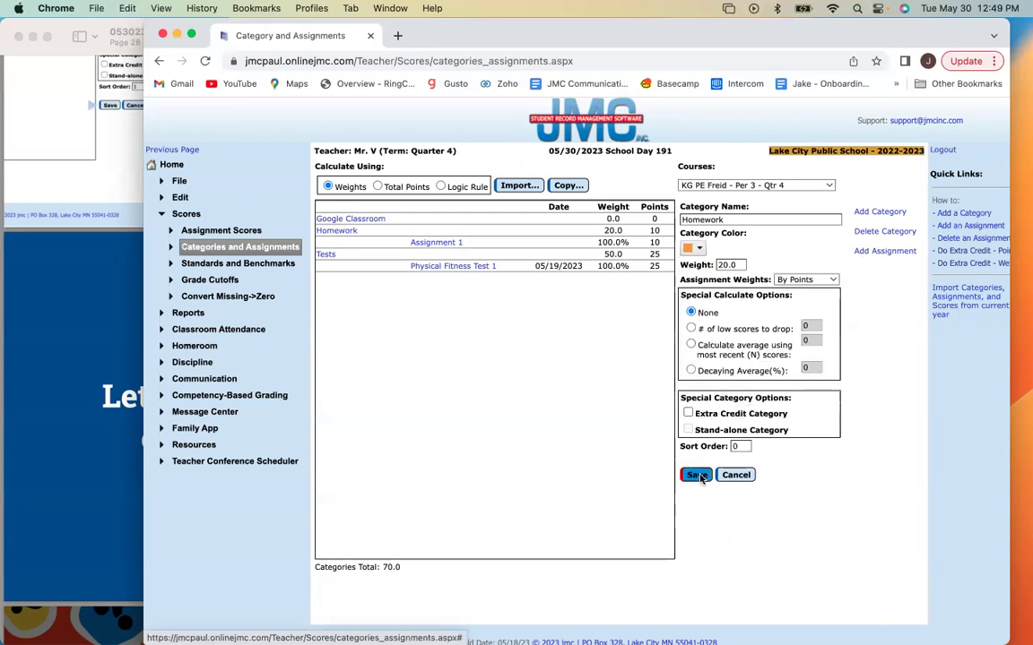
- Add a category named Group Work with a weight of 20.0, set its color to yellow and save it
click(326, 254)
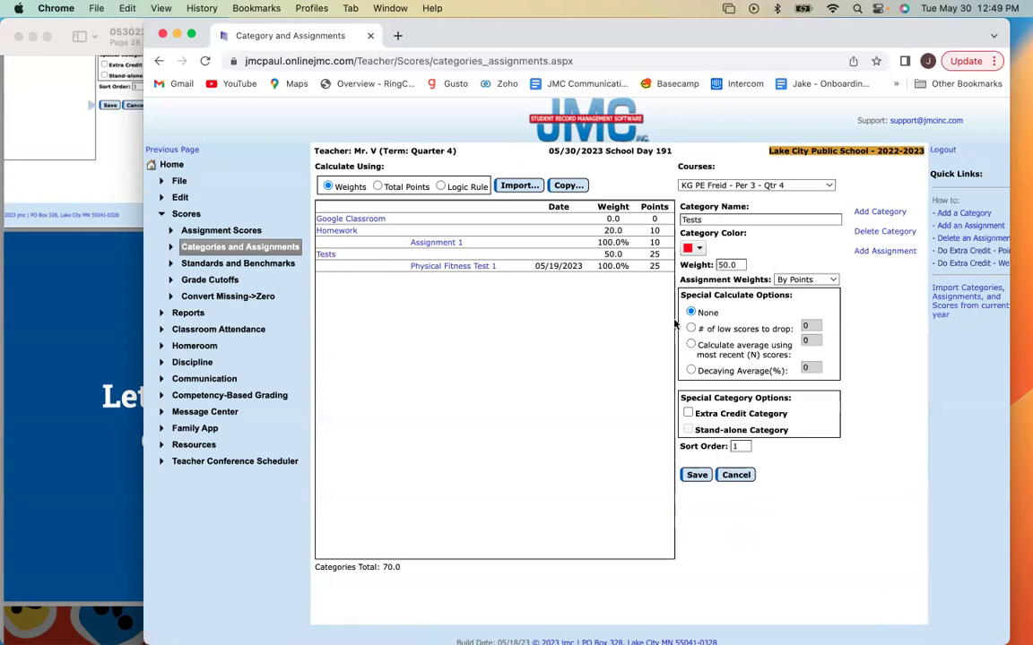
click(859, 213)
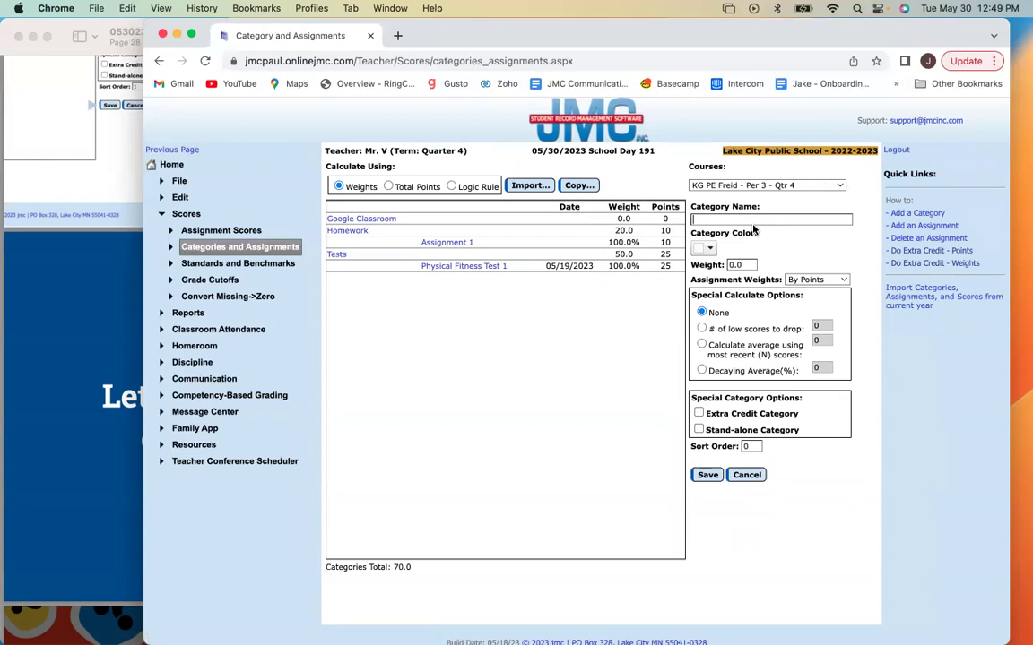
text(Gro)
key(BackSpace)
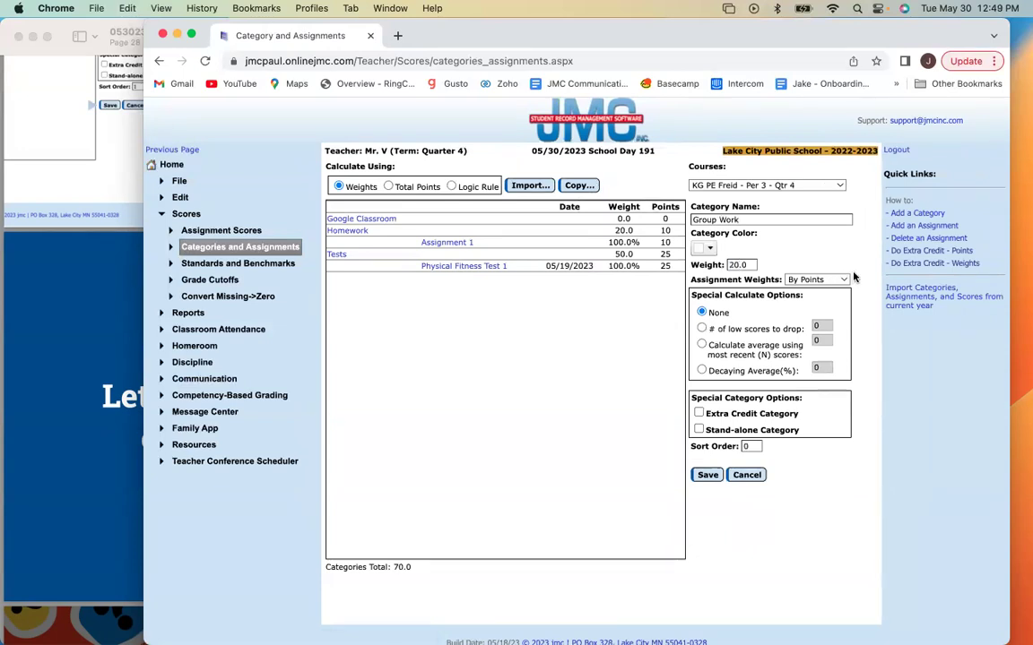
click(707, 474)
click(700, 249)
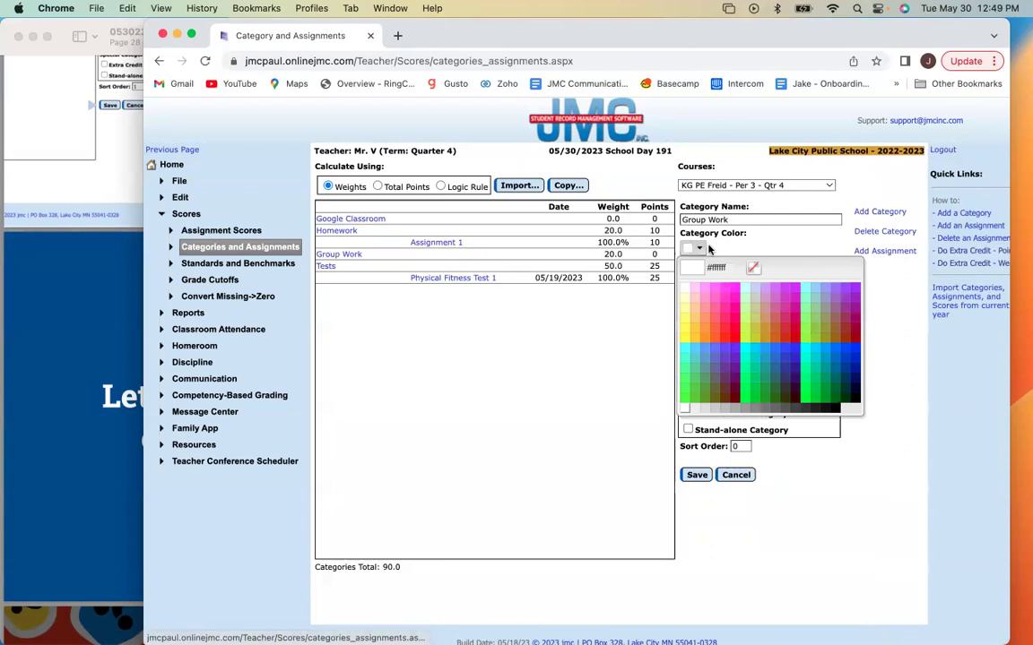
click(685, 339)
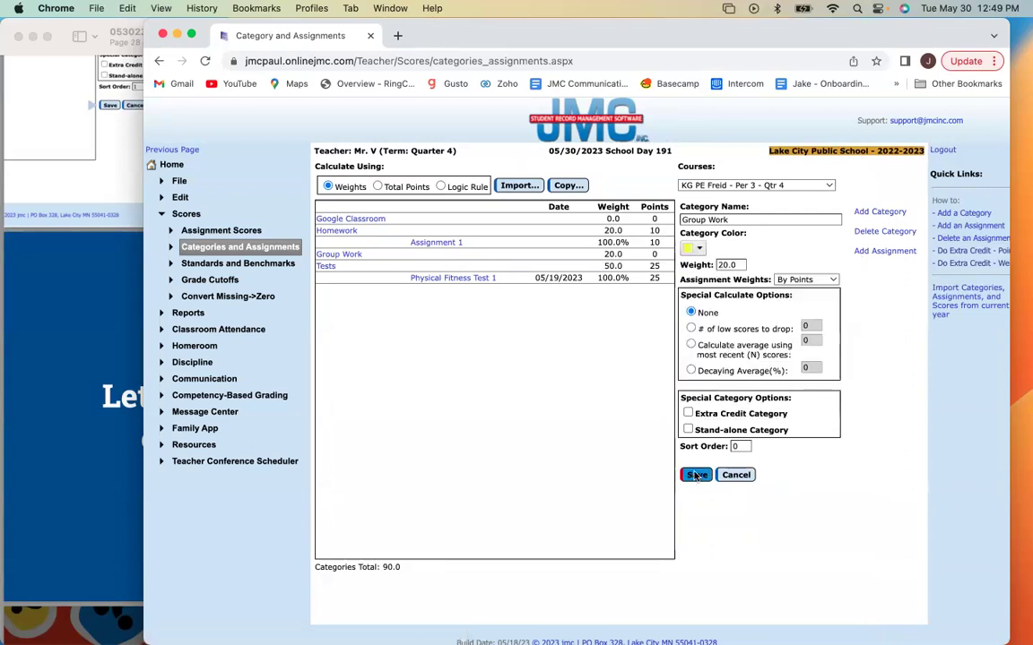
- Switch to the slide deck in Preview, show it full screen and advance to the Q&A slide
click(59, 305)
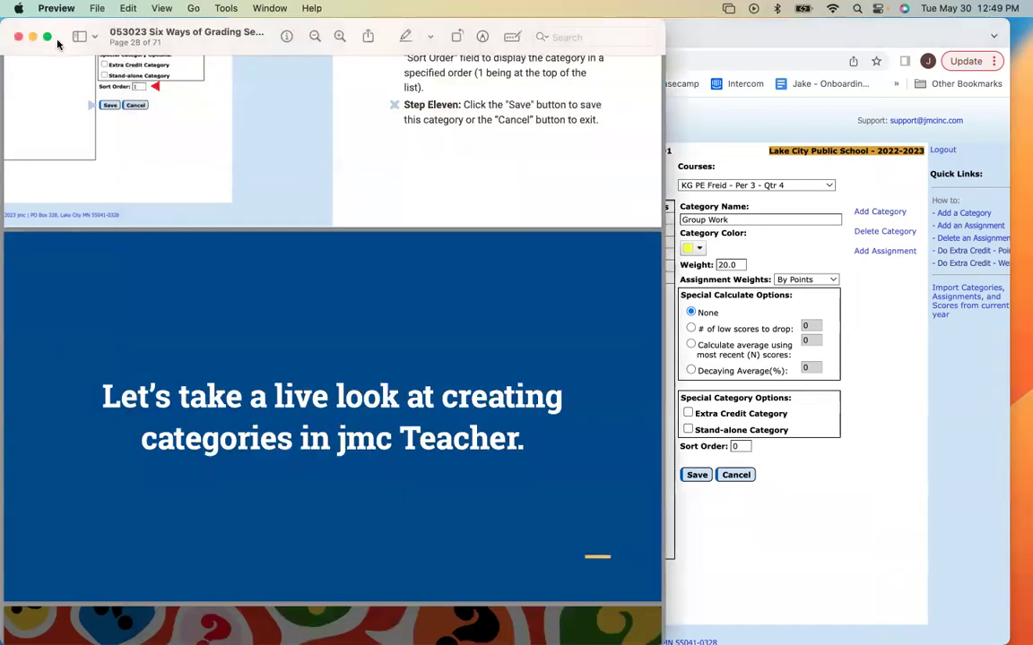
click(45, 34)
key(Right)
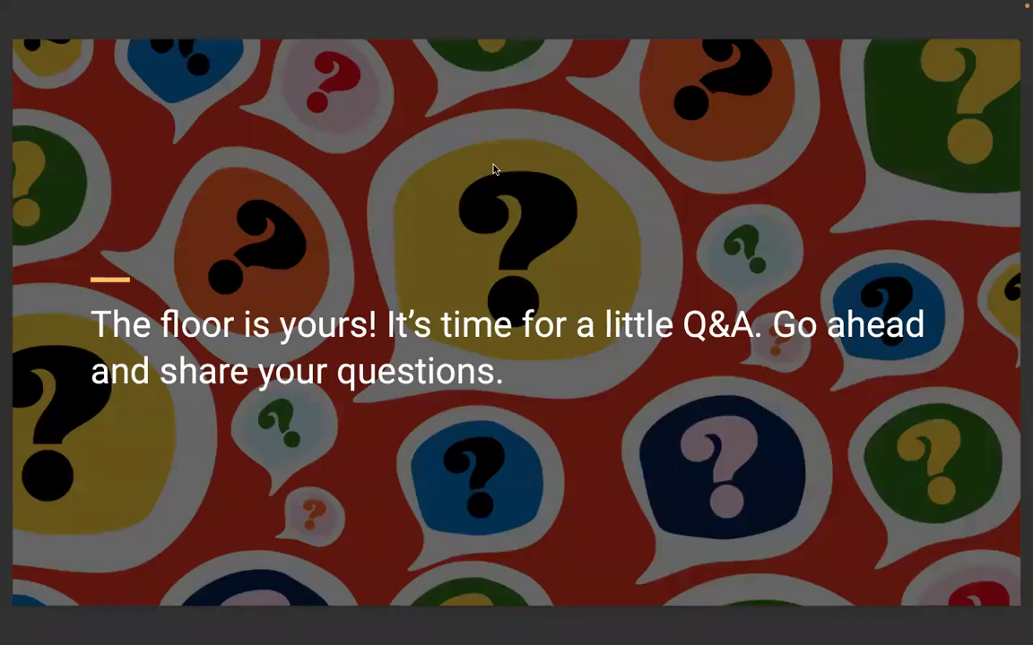
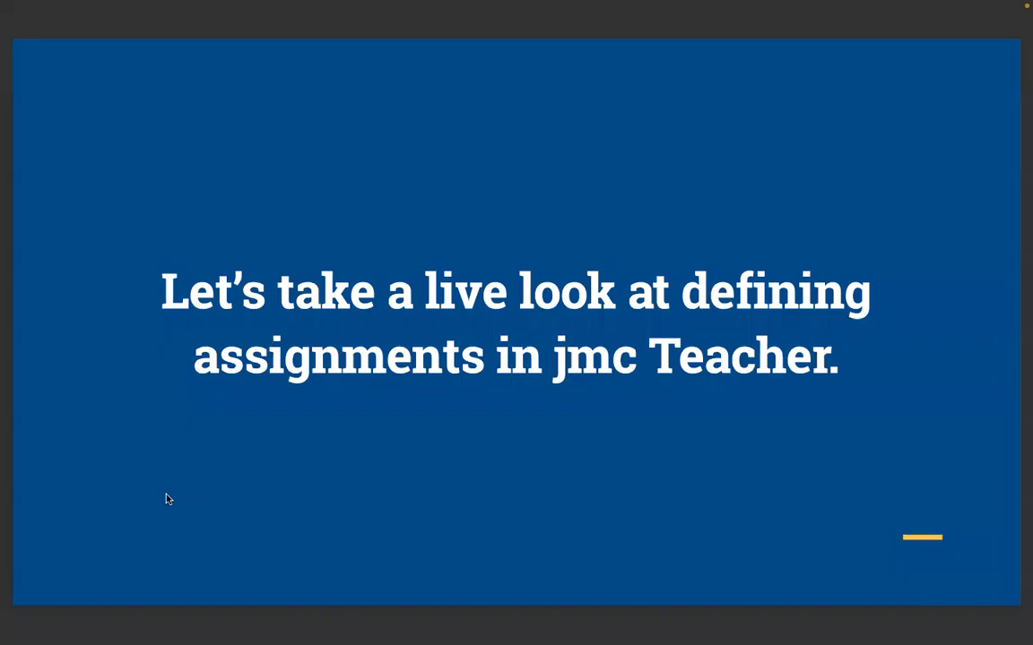
- Leave the full-screen slides, return to Chrome and reopen Categories and Assignments by way of the home page
key(Escape)
click(901, 538)
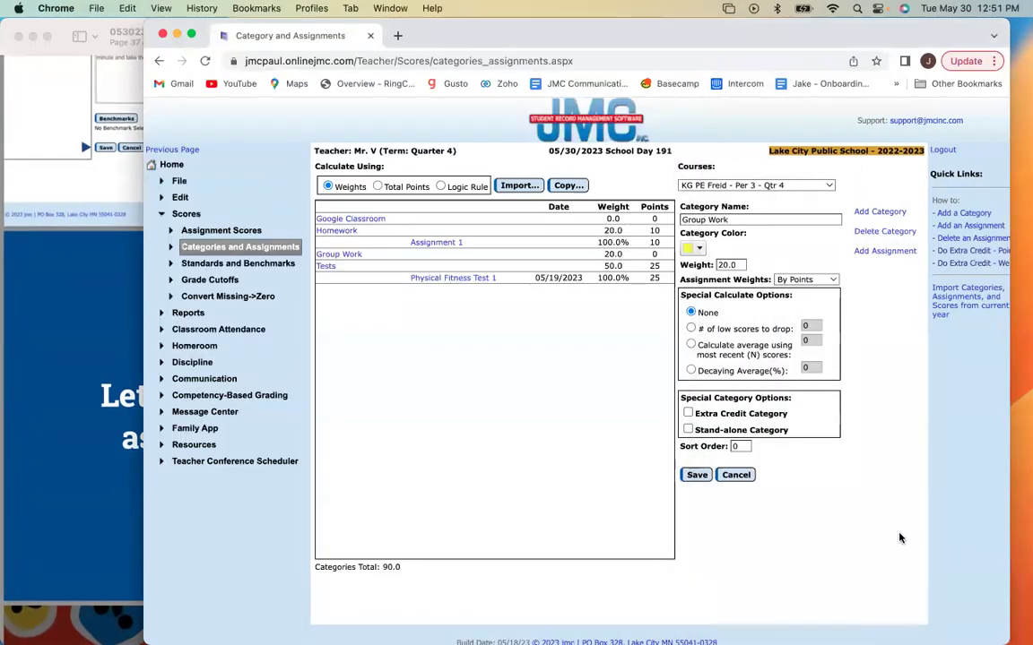
click(173, 167)
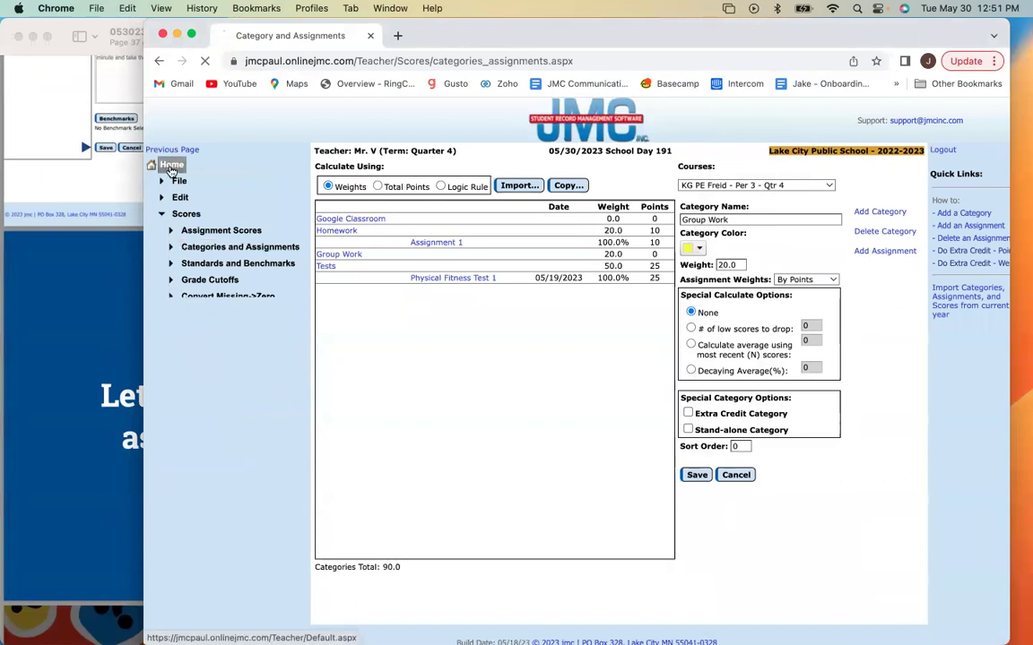
click(190, 214)
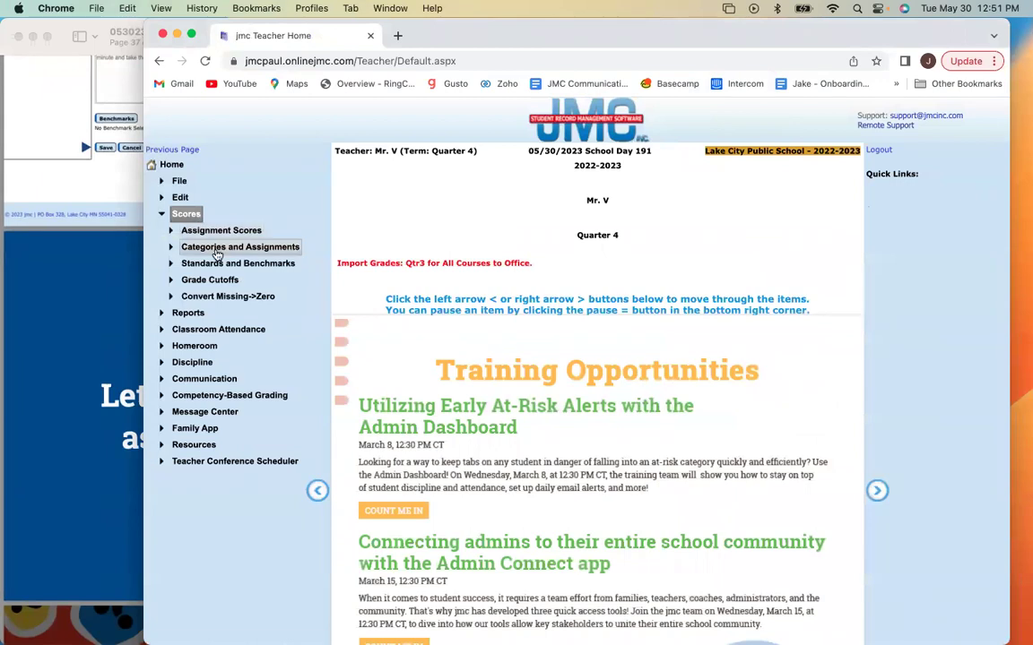
click(216, 254)
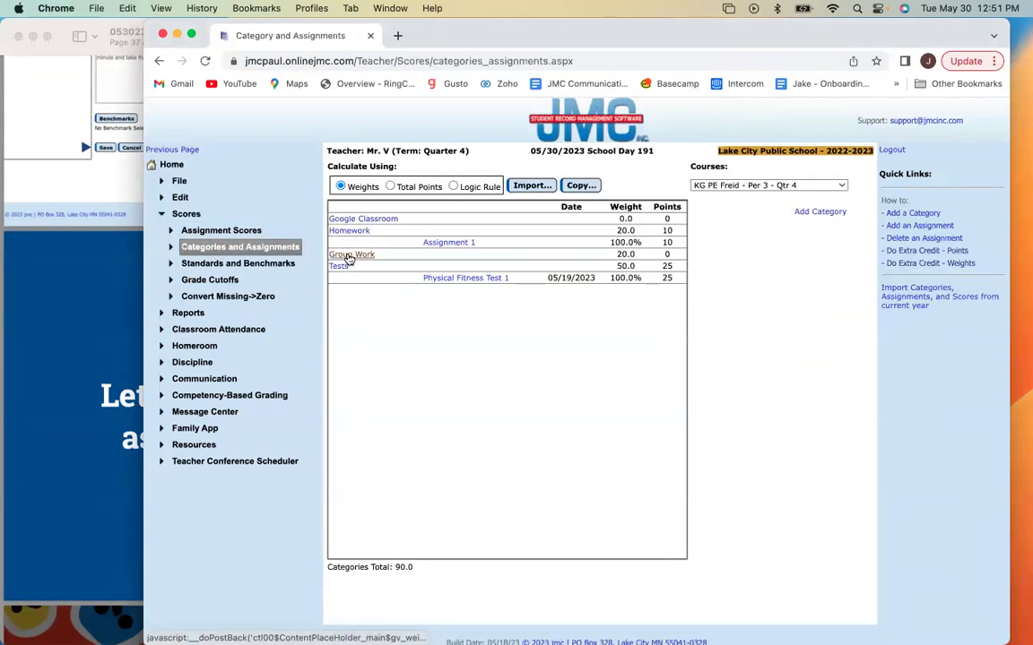
- Add an assignment named Create a game to the Group Work category with max score 25 and date 5/26/2023, and save it
click(350, 258)
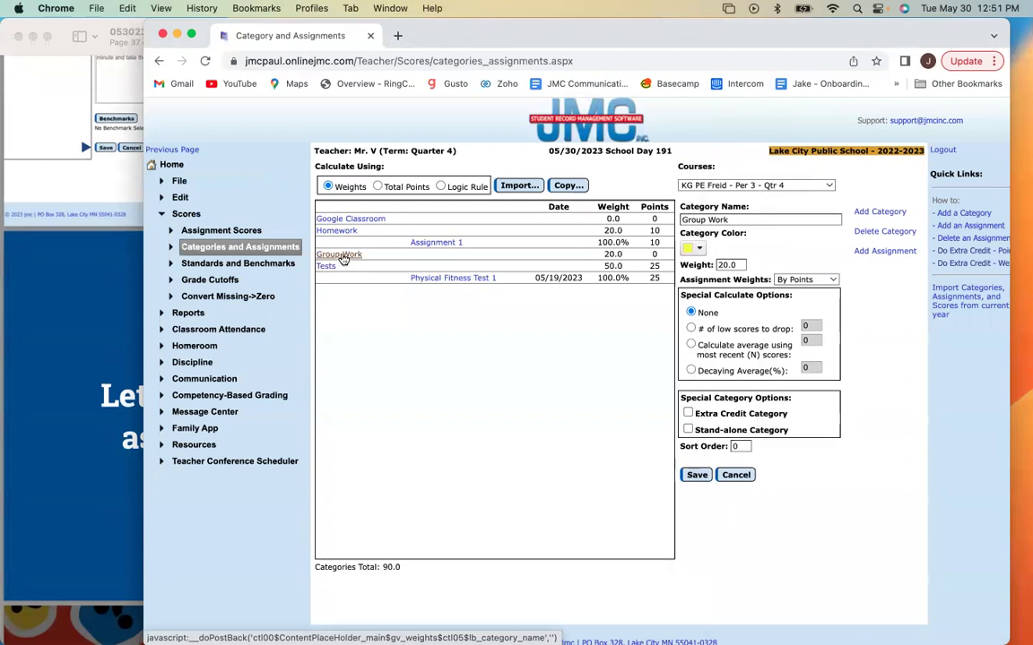
click(872, 252)
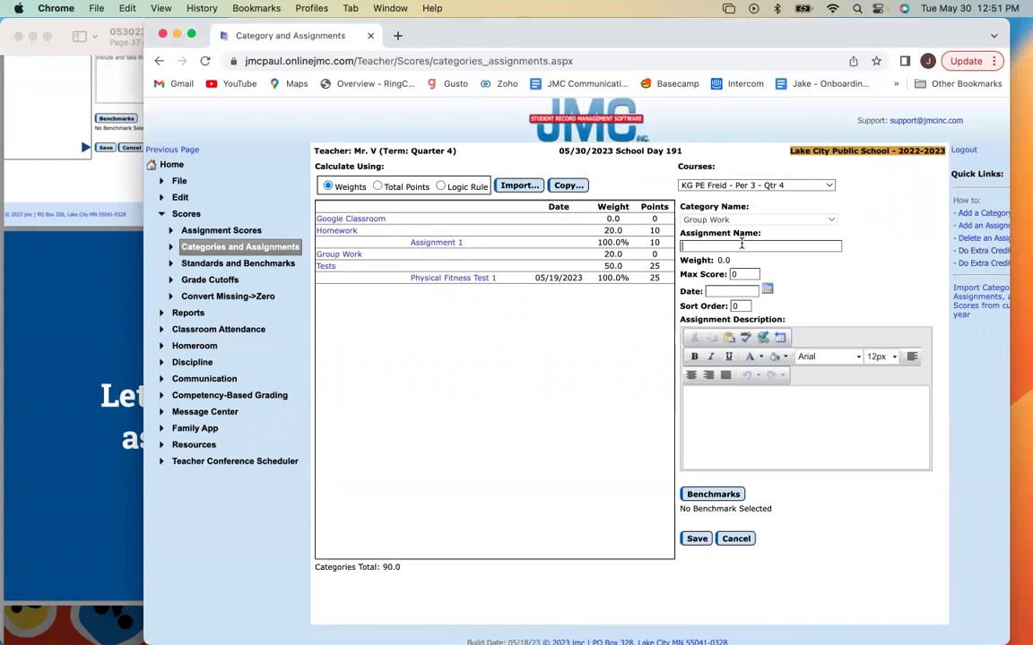
text(Create a game)
key(BackSpace)
text(25)
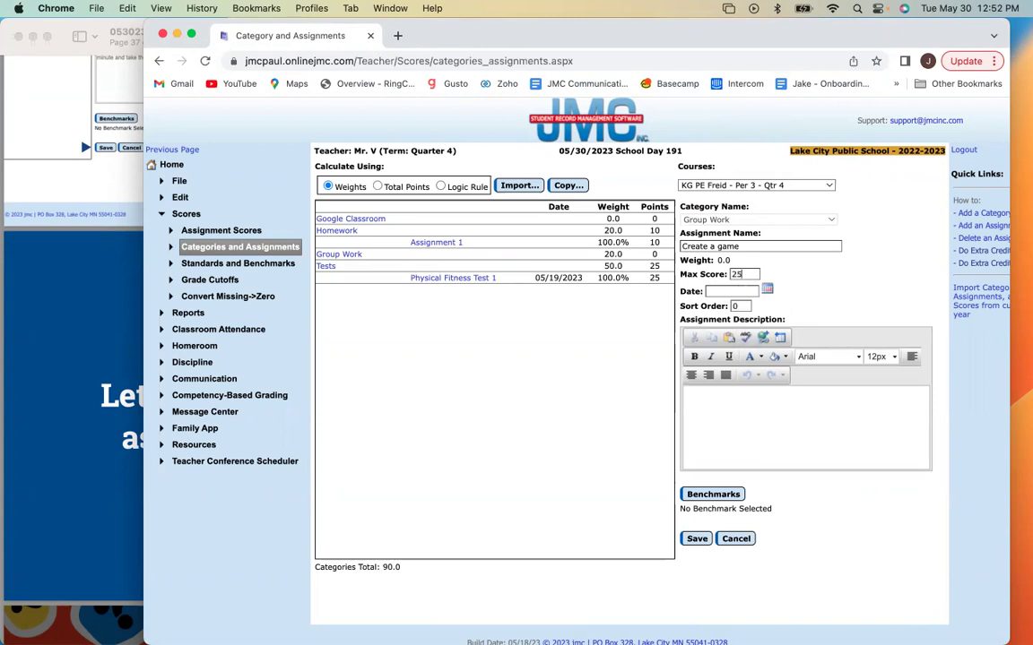
click(764, 293)
click(806, 339)
click(698, 539)
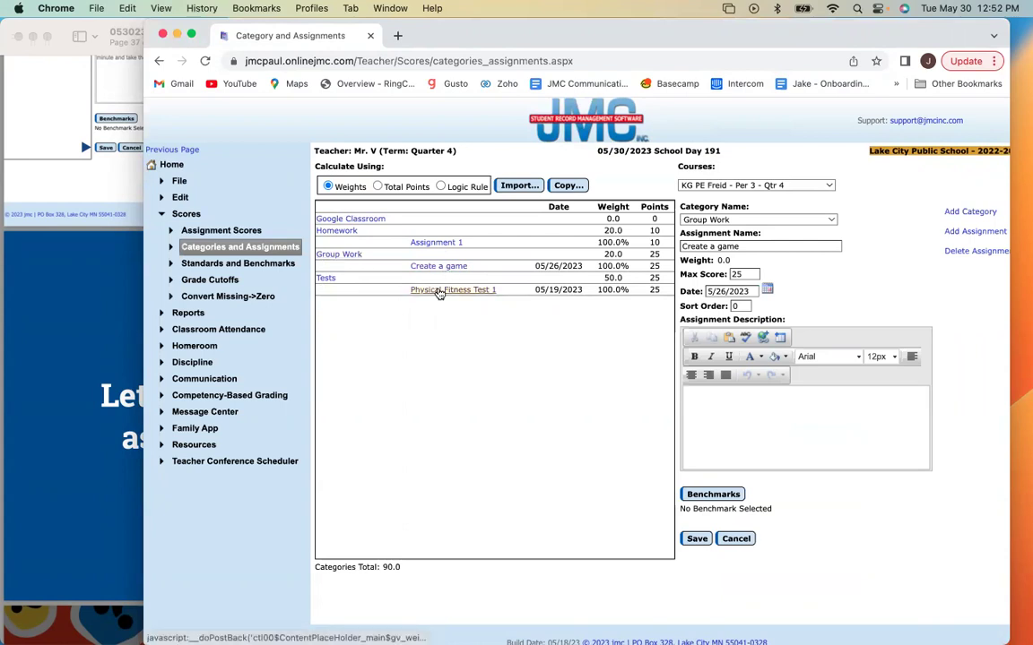
- Add a category named Participation with a weight of 10.0 and save it
scroll(536, 294, left, 1)
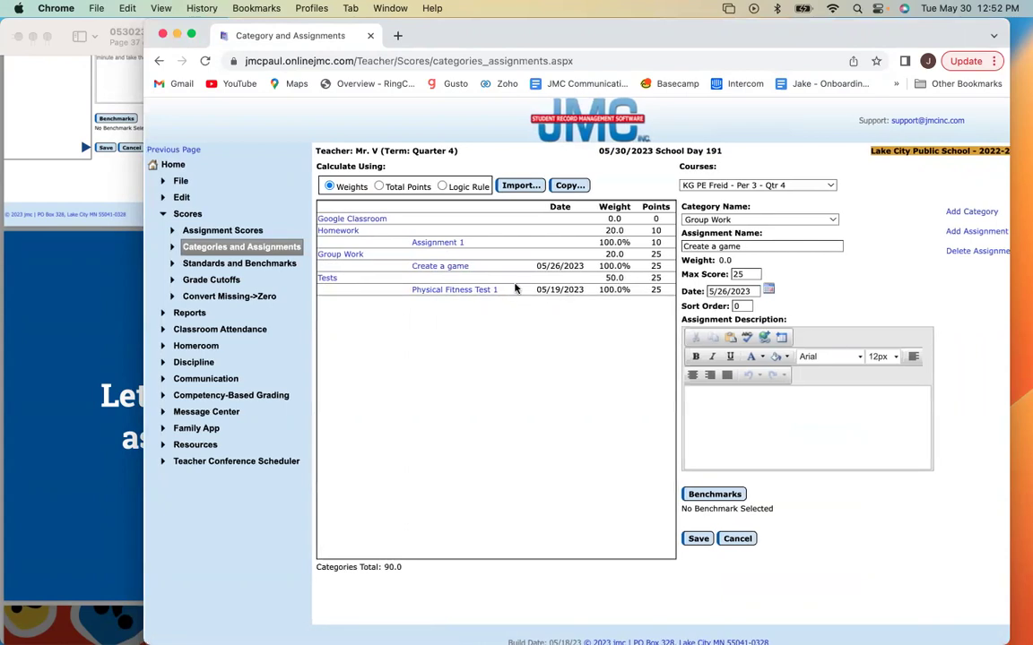
scroll(538, 287, right, 3)
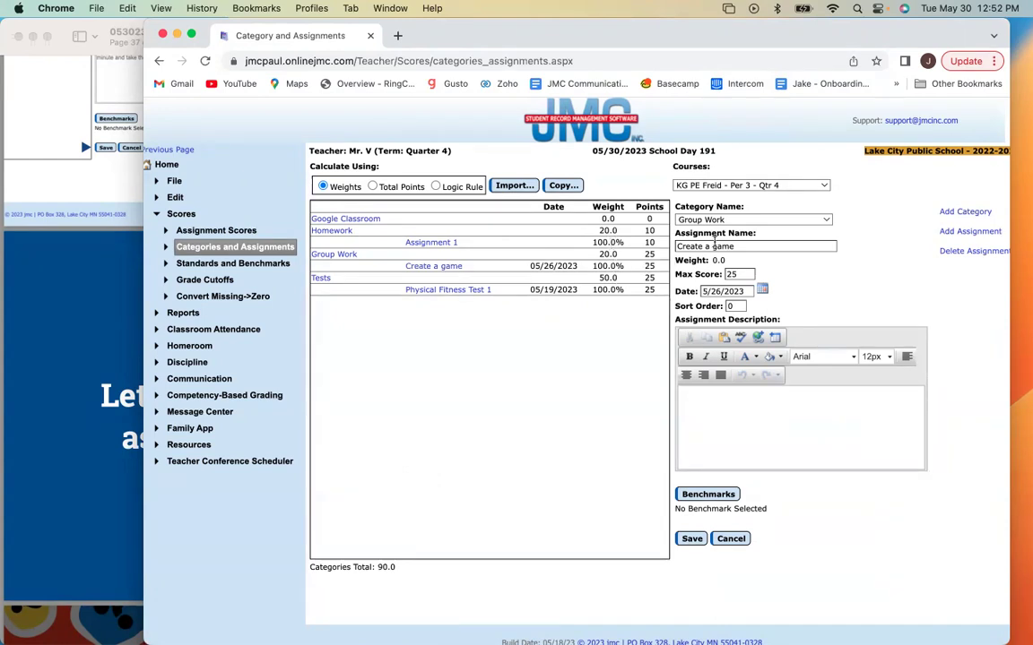
click(952, 214)
click(755, 224)
text(Participation)
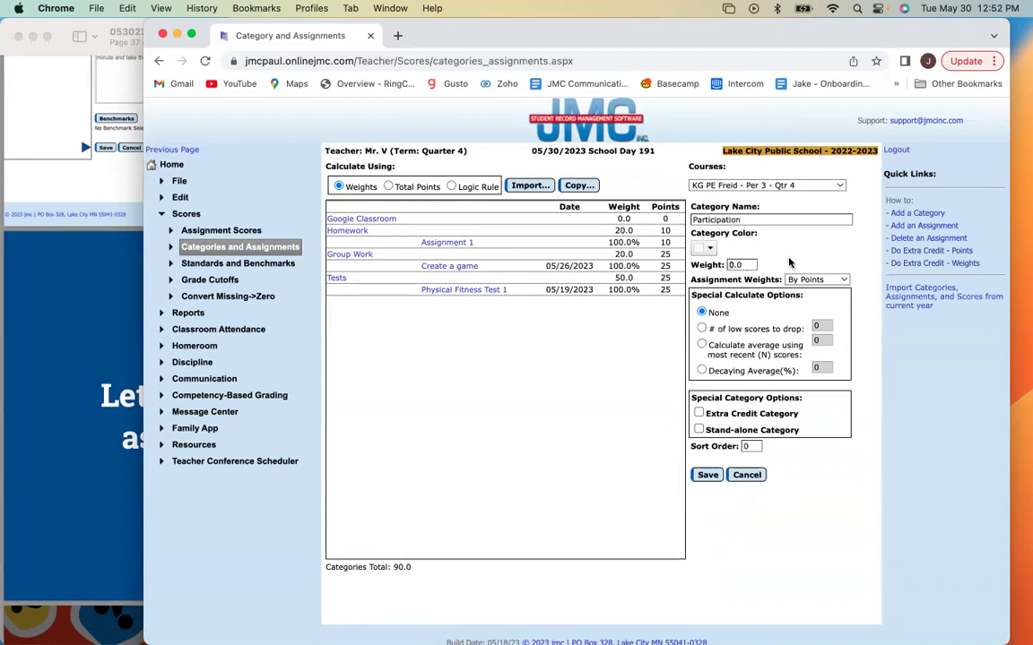
double_click(735, 264)
text(10.0)
click(705, 475)
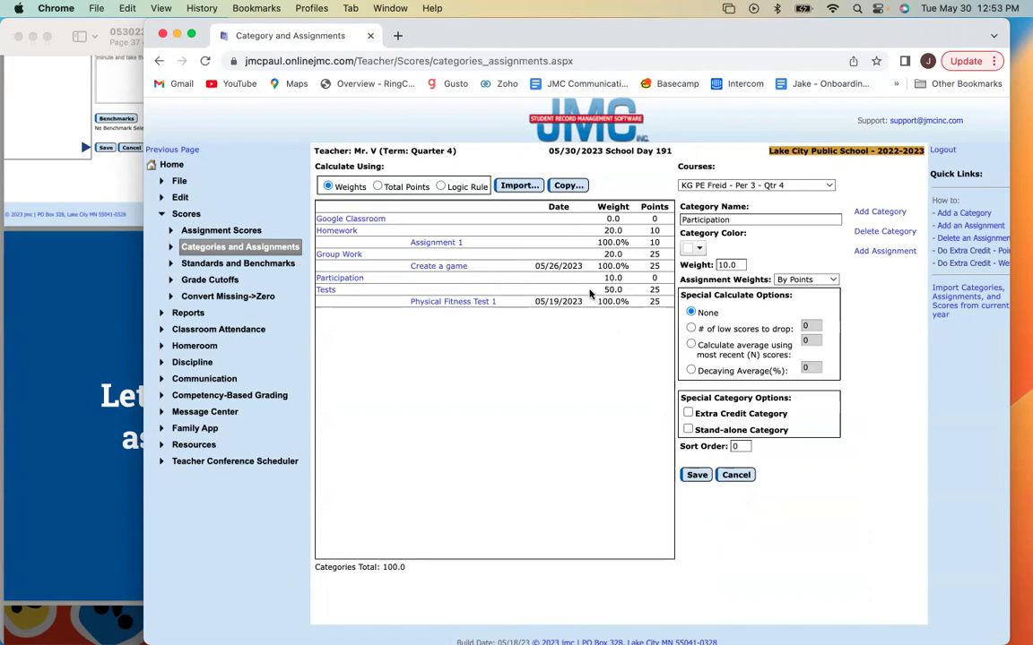
- Switch to the slide deck in Preview, show it full screen and go through the slides on scoring student work
click(116, 285)
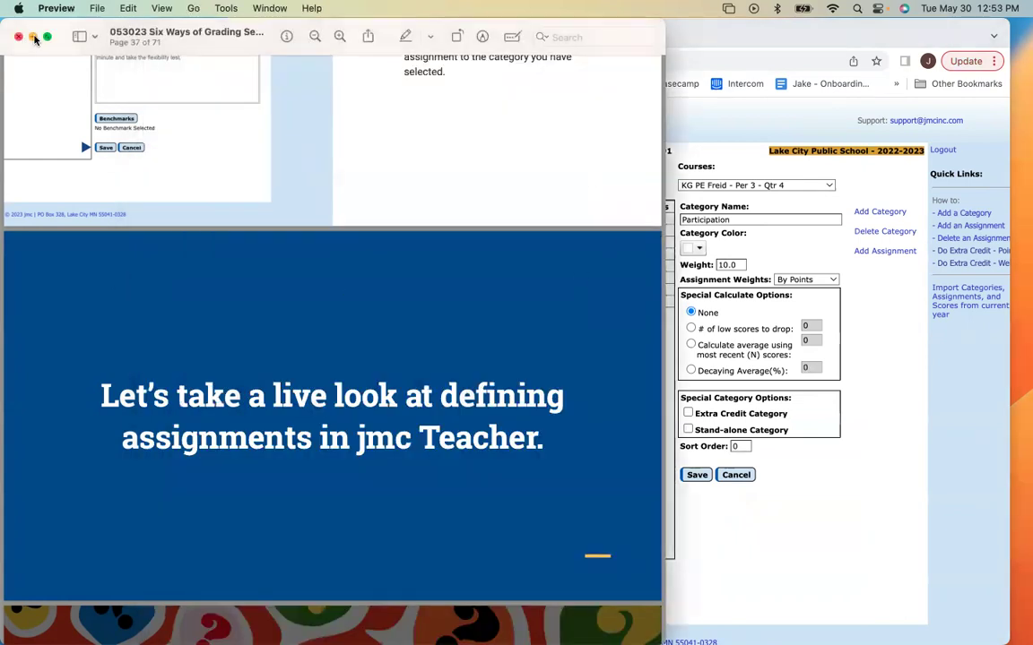
click(46, 37)
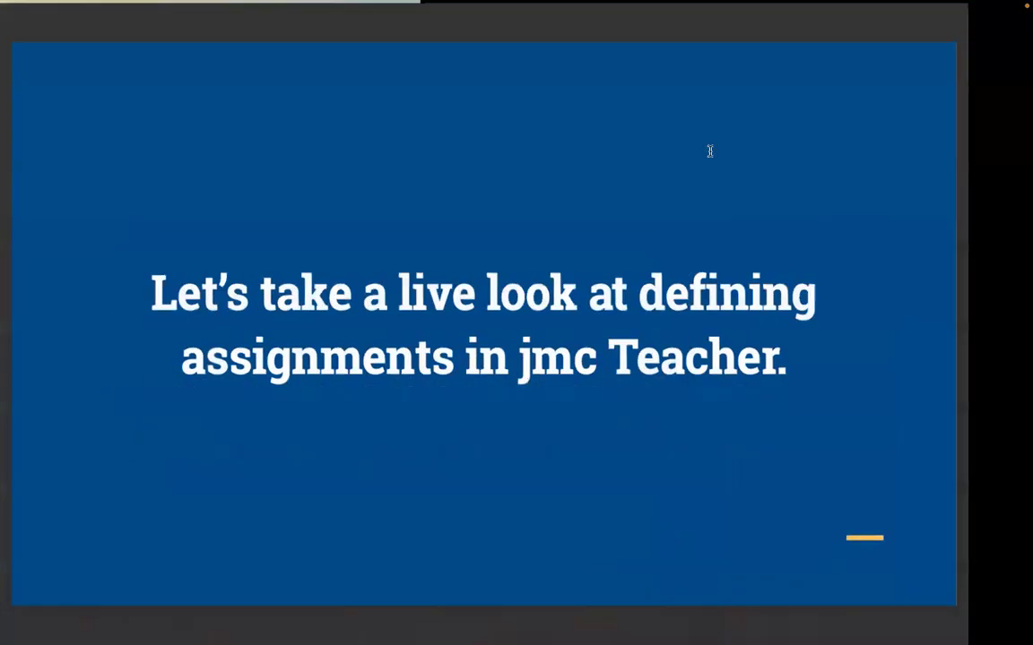
key(Down)
key(Down)
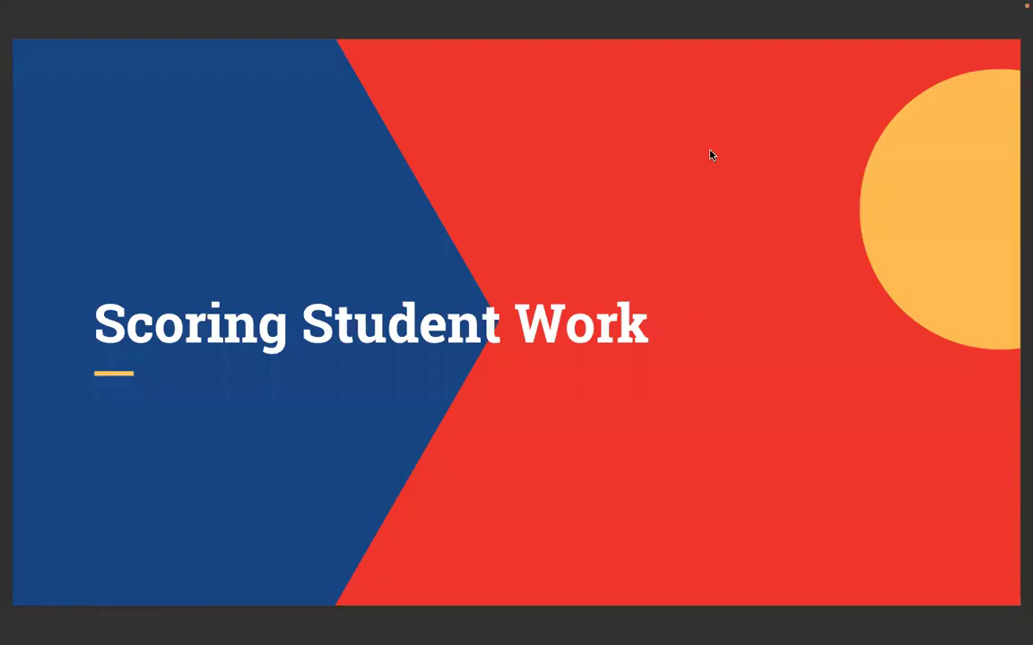
key(Down)
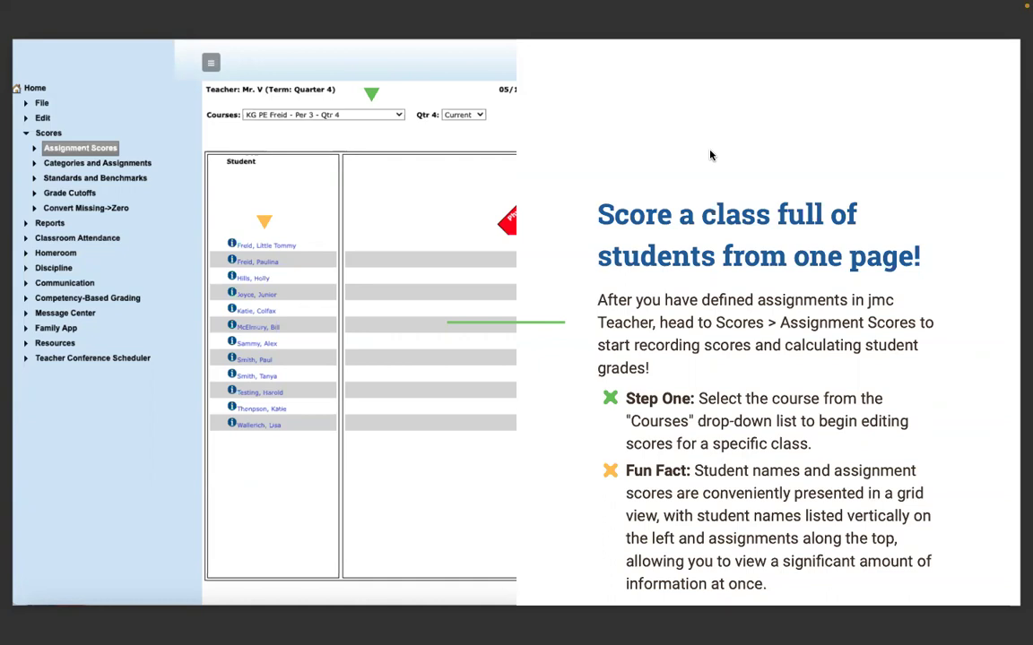
key(Right)
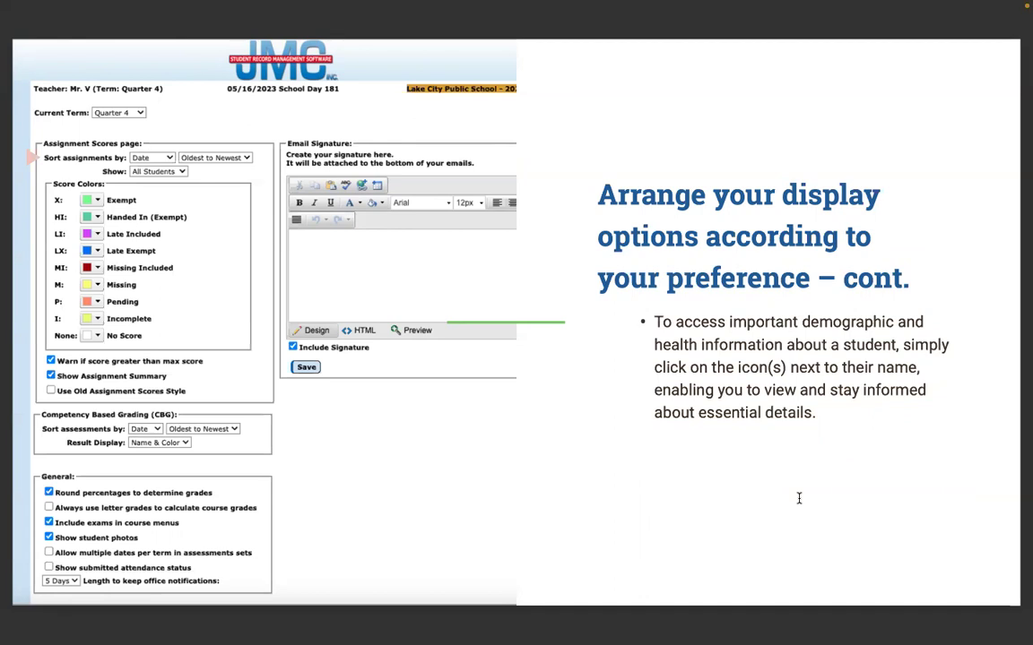
key(Right)
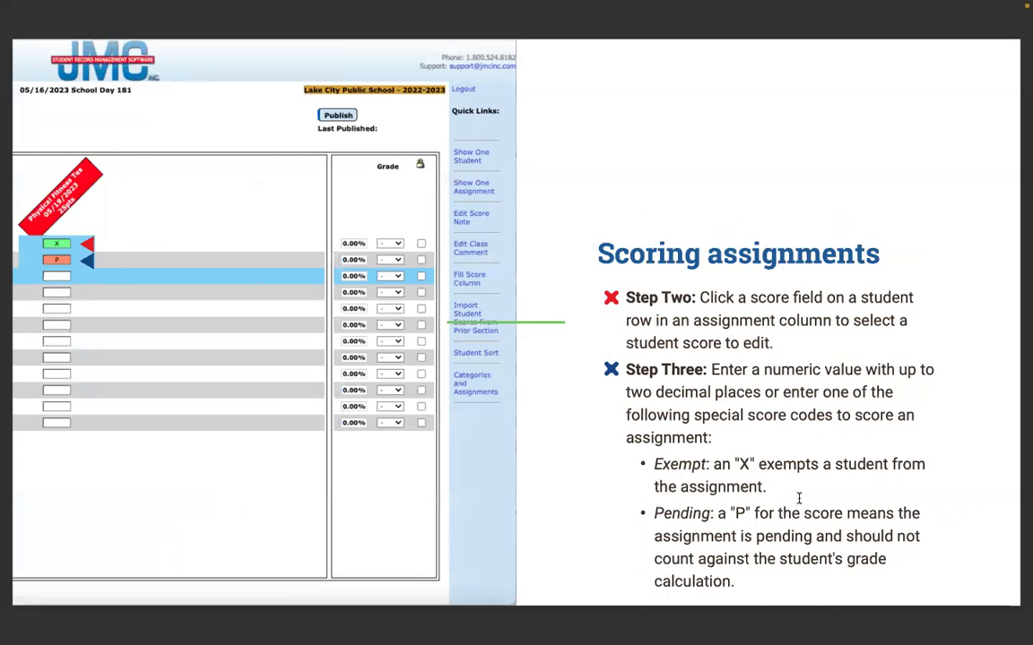
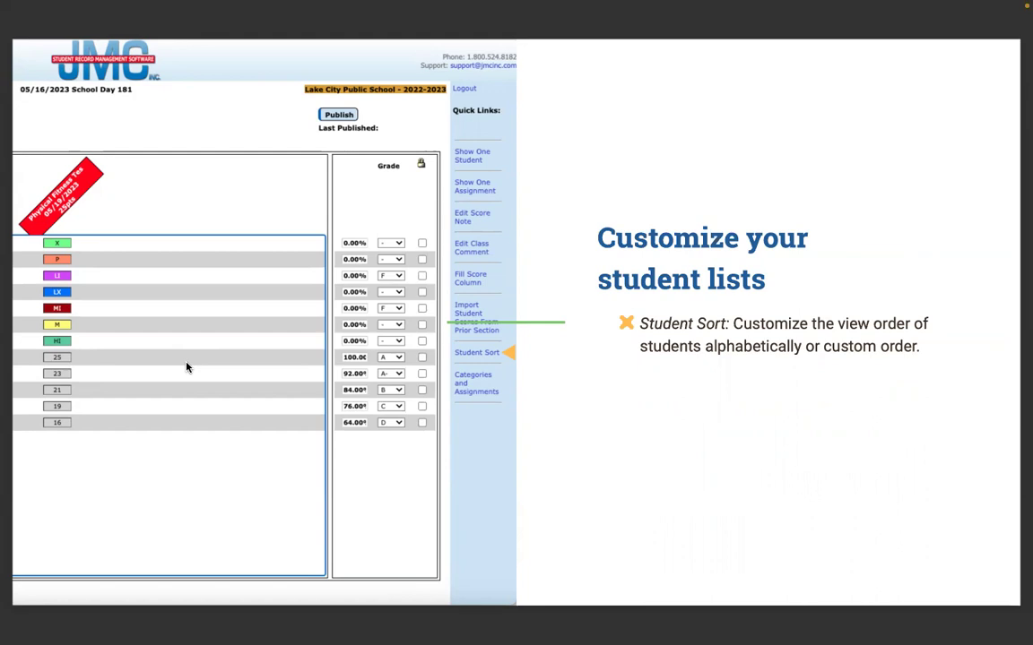
key(Right)
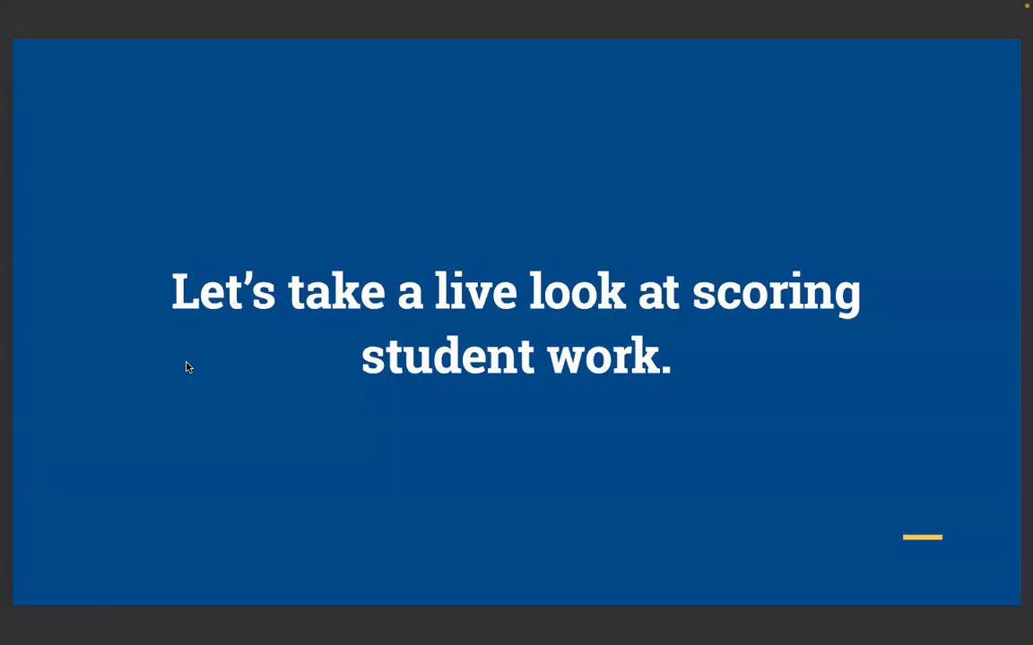
- Leave the full-screen slides, return to Chrome and open the course's Assignment Scores page
key(Escape)
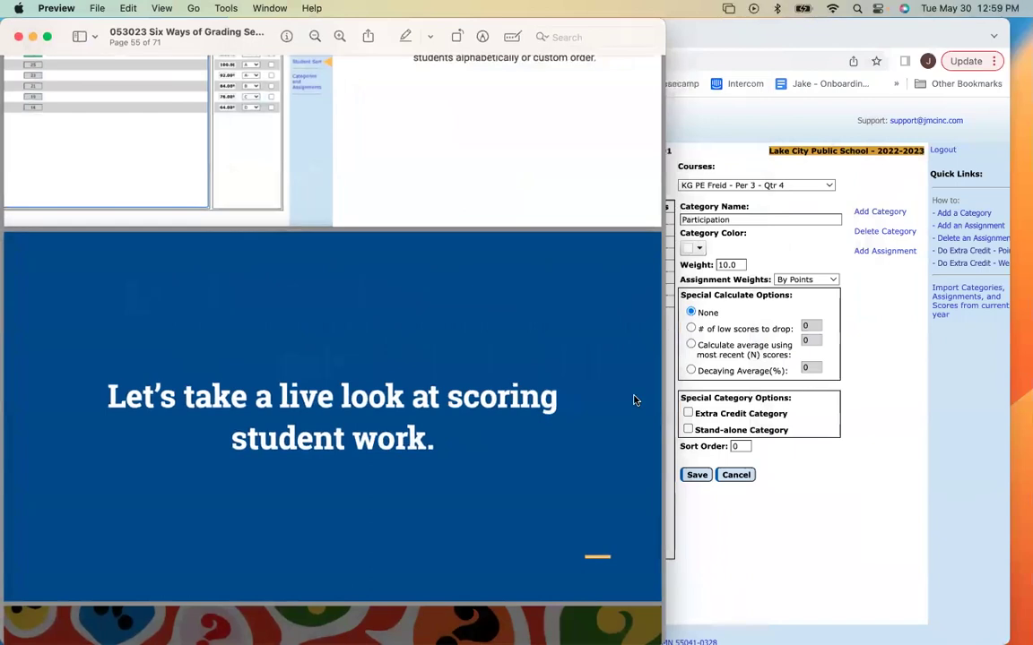
click(884, 472)
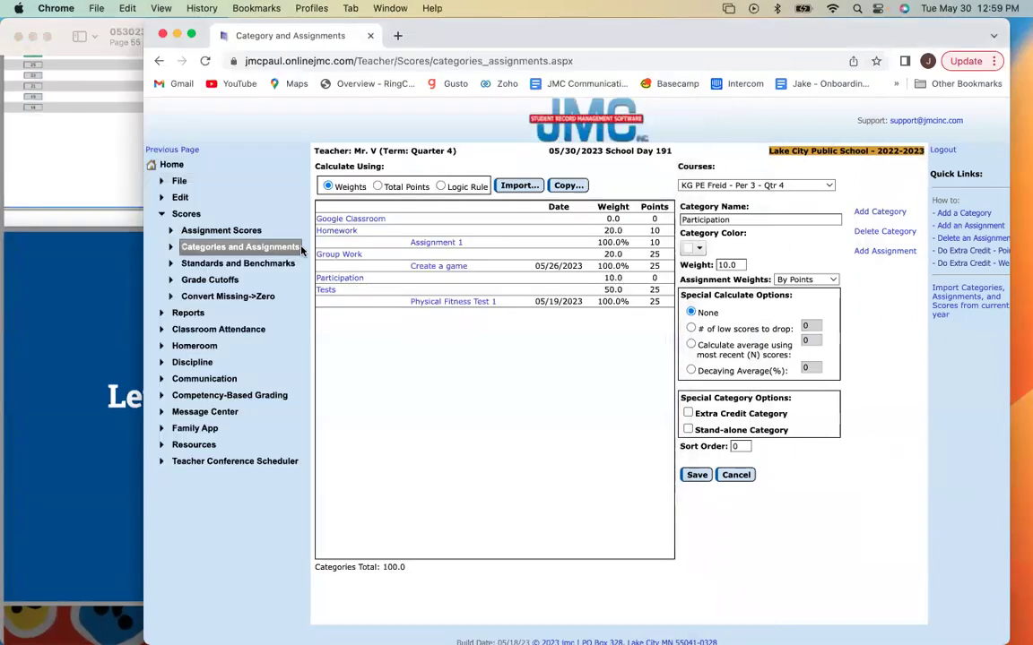
click(215, 230)
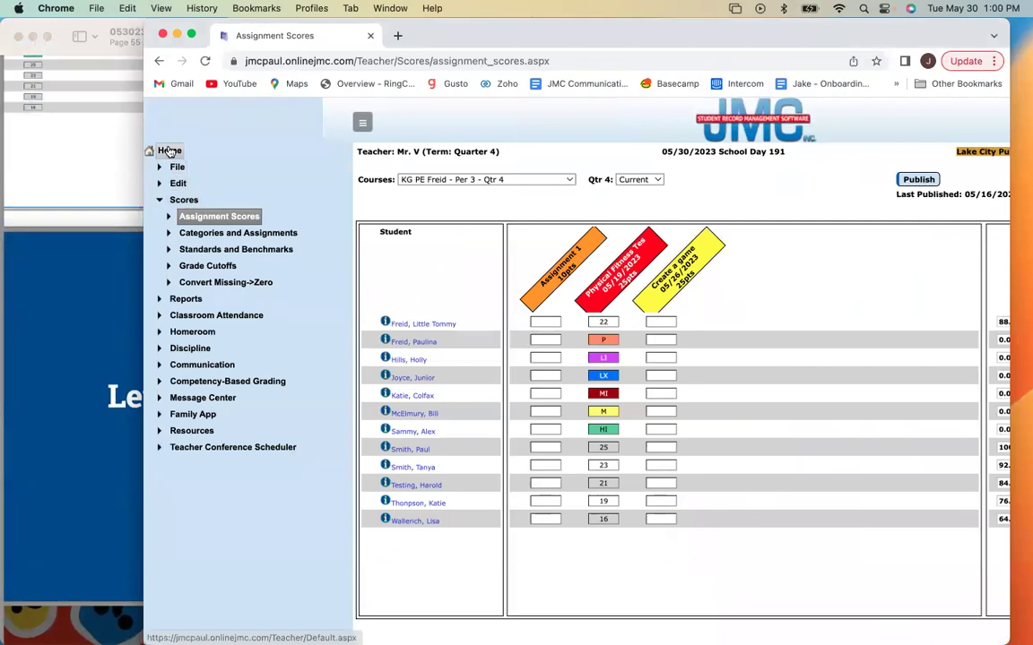
click(170, 151)
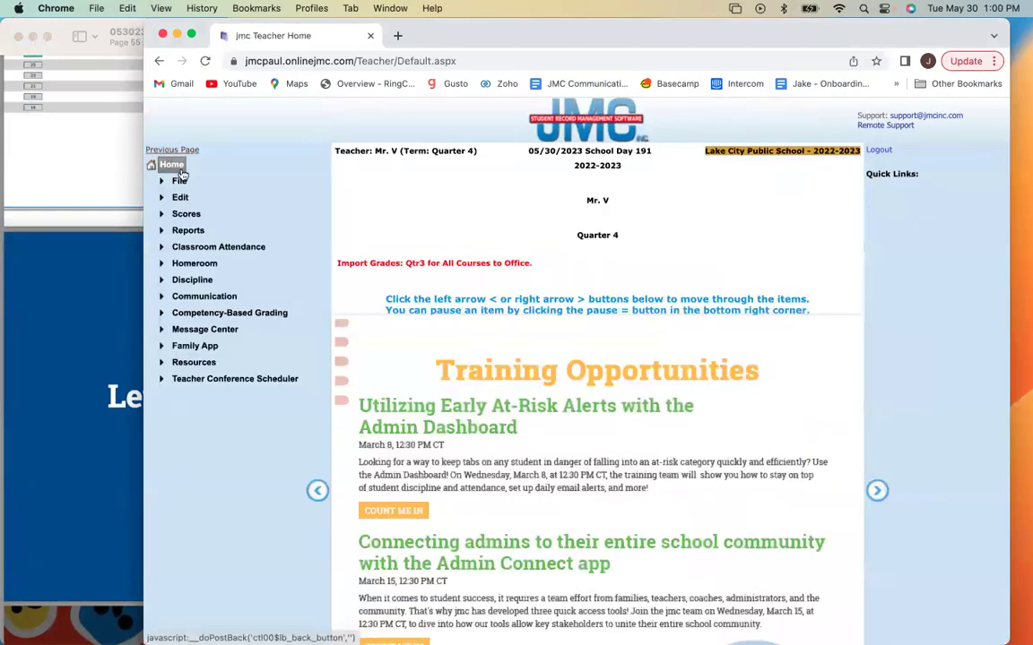
click(187, 215)
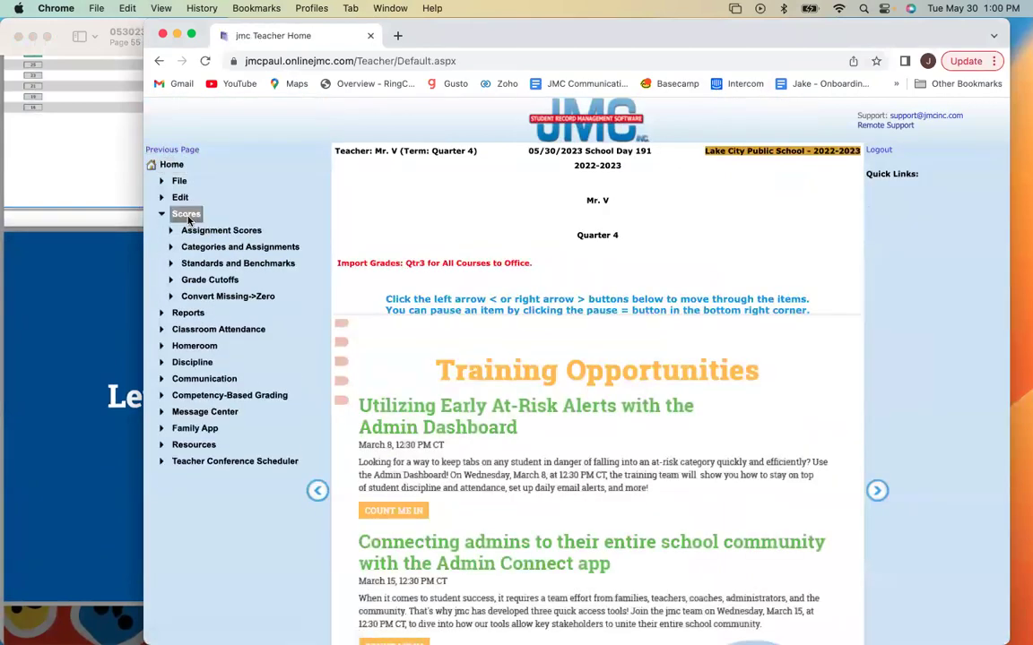
click(205, 232)
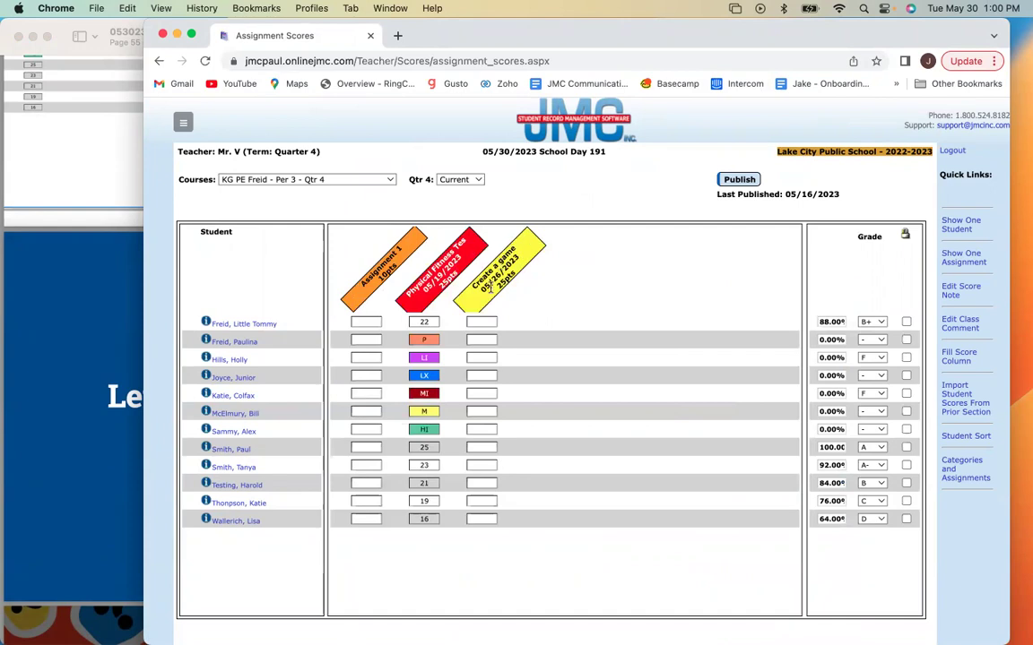
- Enter a score of 24 on the Create a game assignment for the first student listed
click(481, 322)
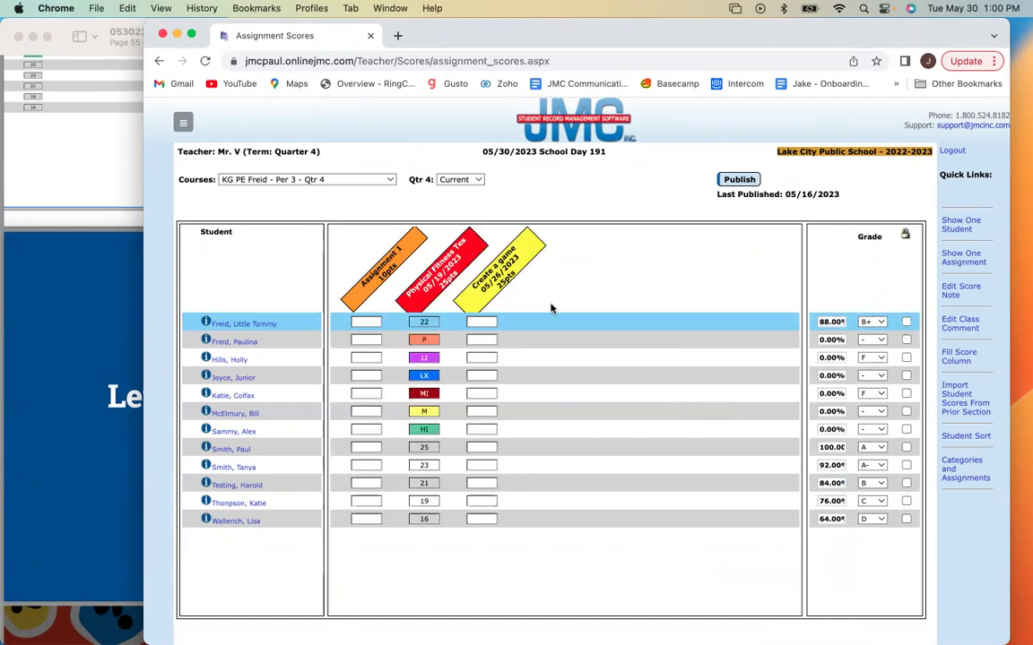
text(24)
key(Return)
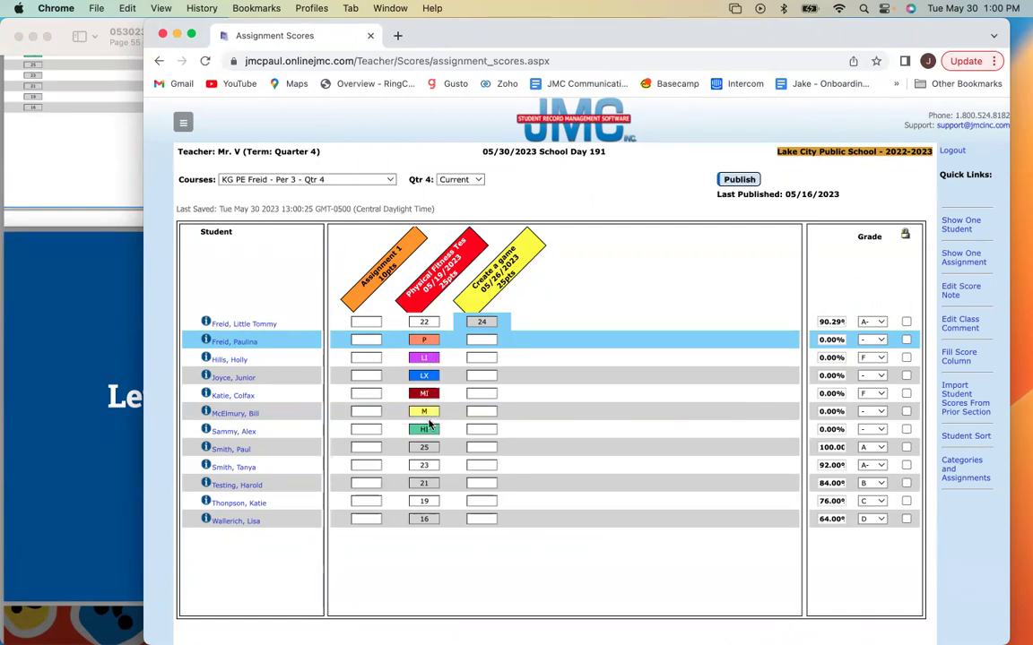
- Open the teacher Preferences and set the Assignment Scores page to sort assignments by Category
click(182, 125)
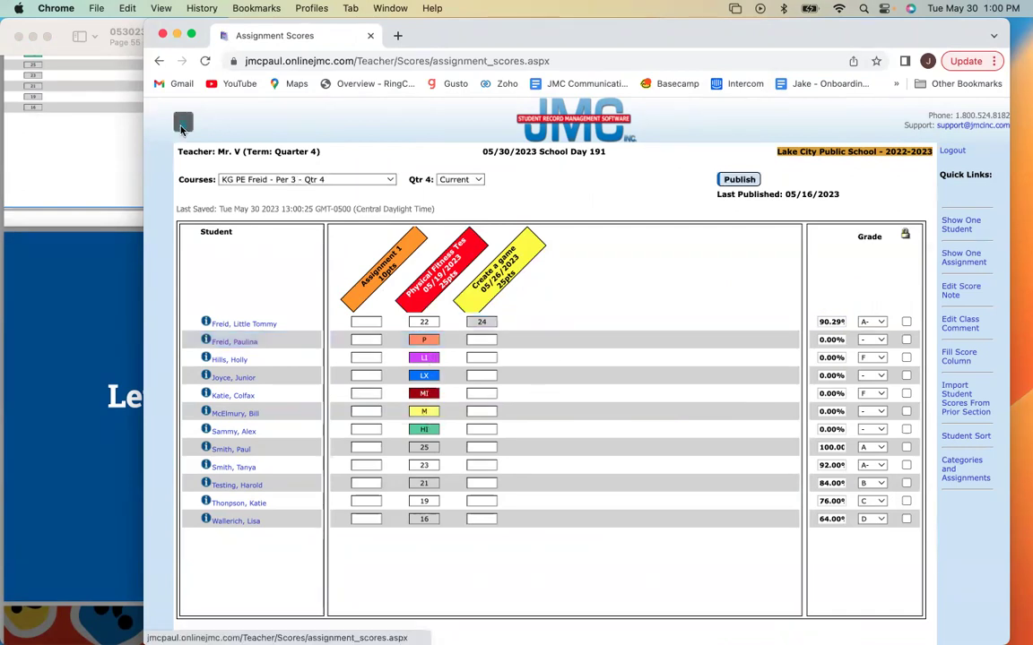
click(177, 166)
click(201, 185)
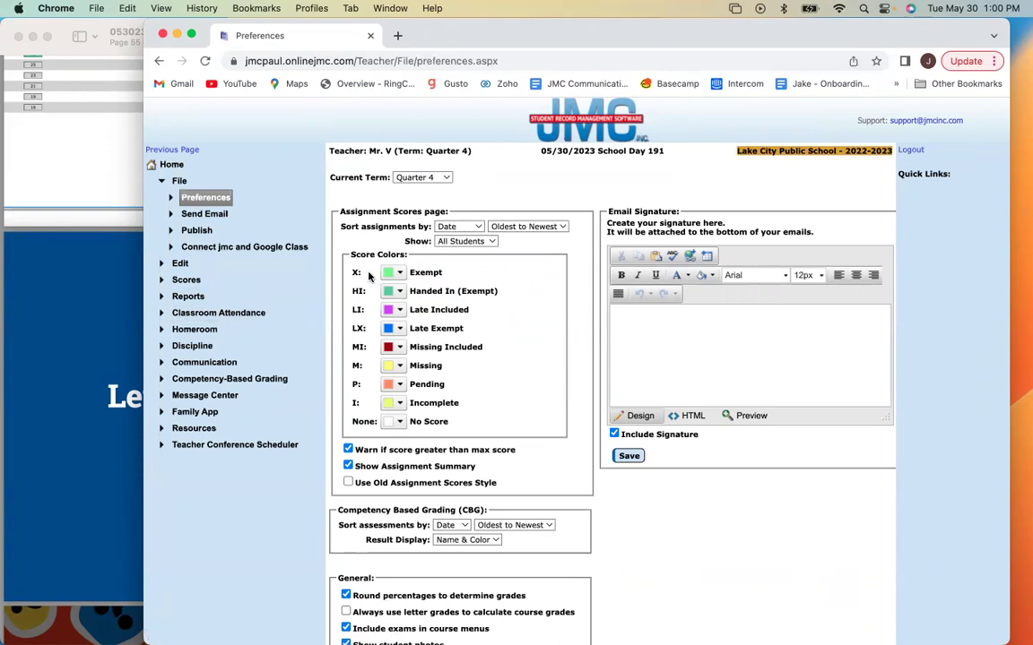
click(460, 228)
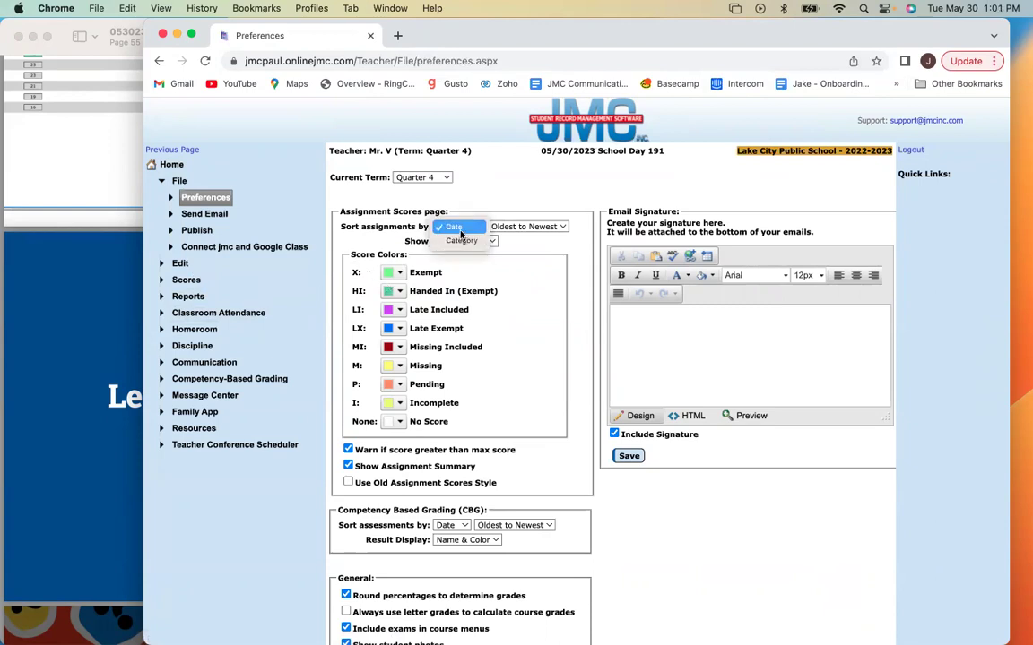
click(462, 240)
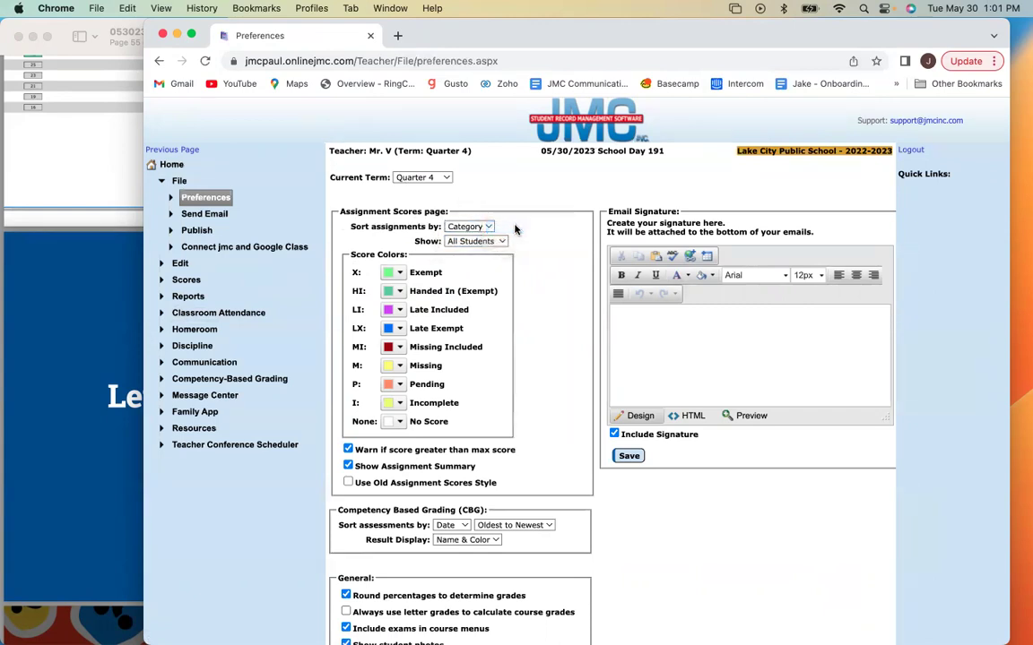
- Check the Show options while keeping All Students and the Category sort, and return to the Assignment Scores page
click(475, 241)
click(475, 240)
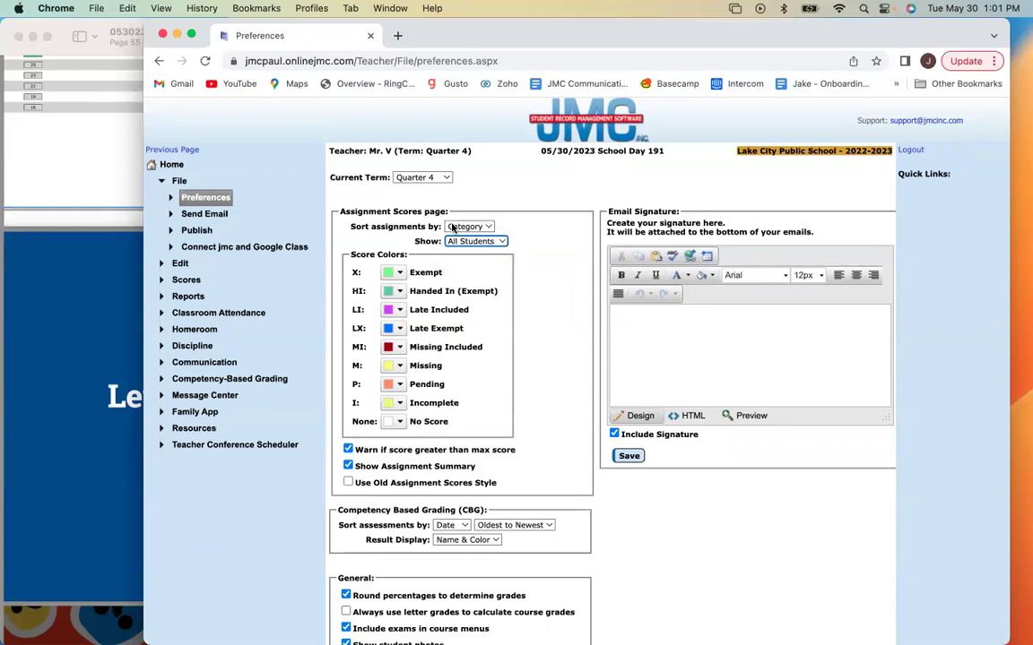
click(454, 240)
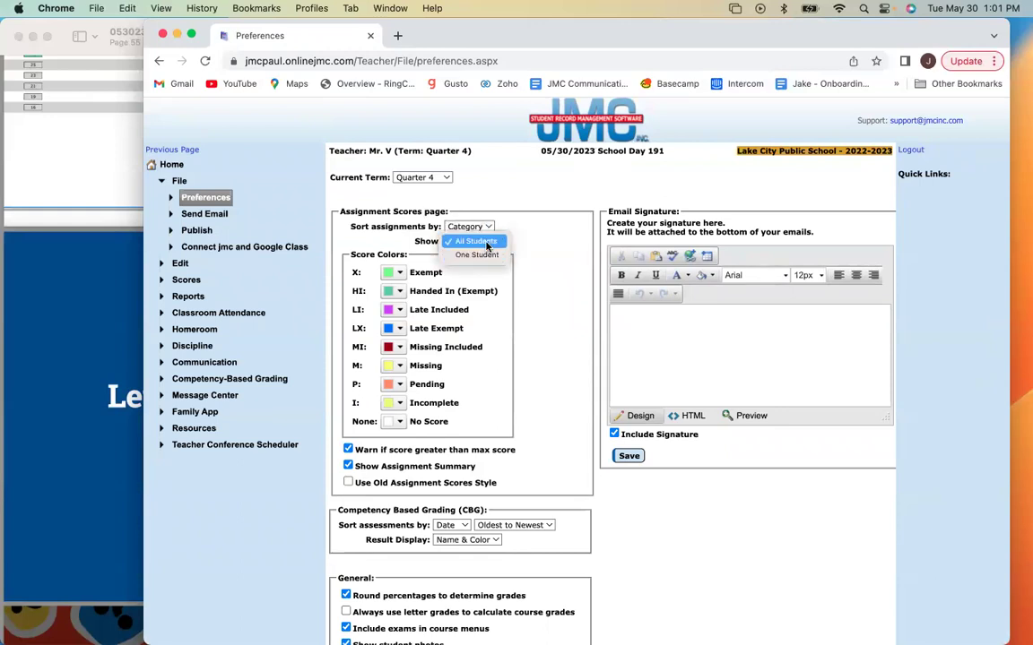
click(473, 241)
click(474, 229)
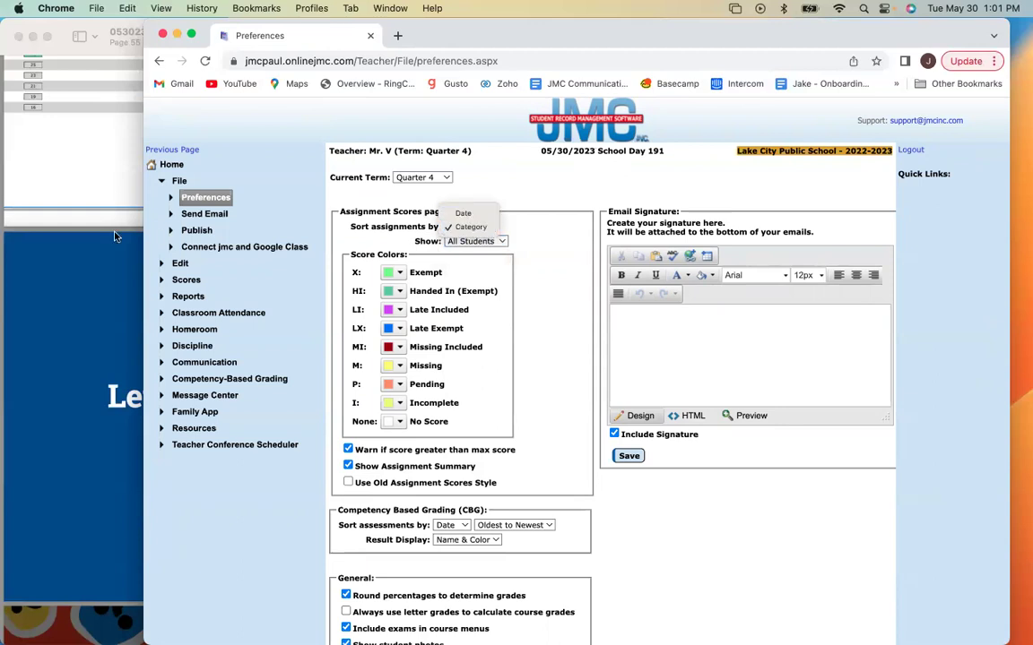
click(186, 280)
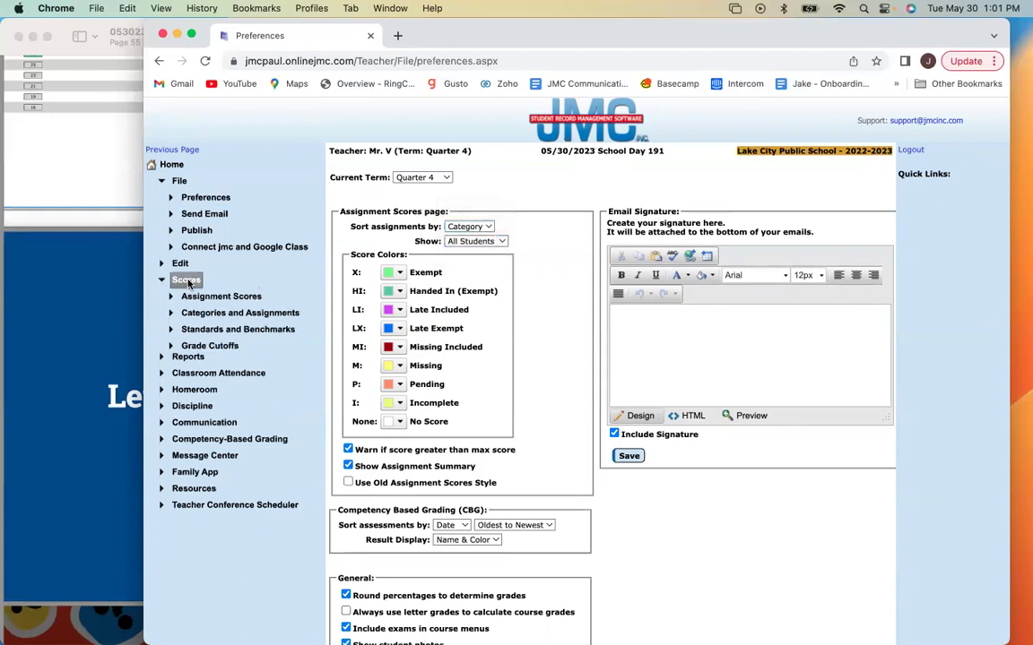
click(205, 297)
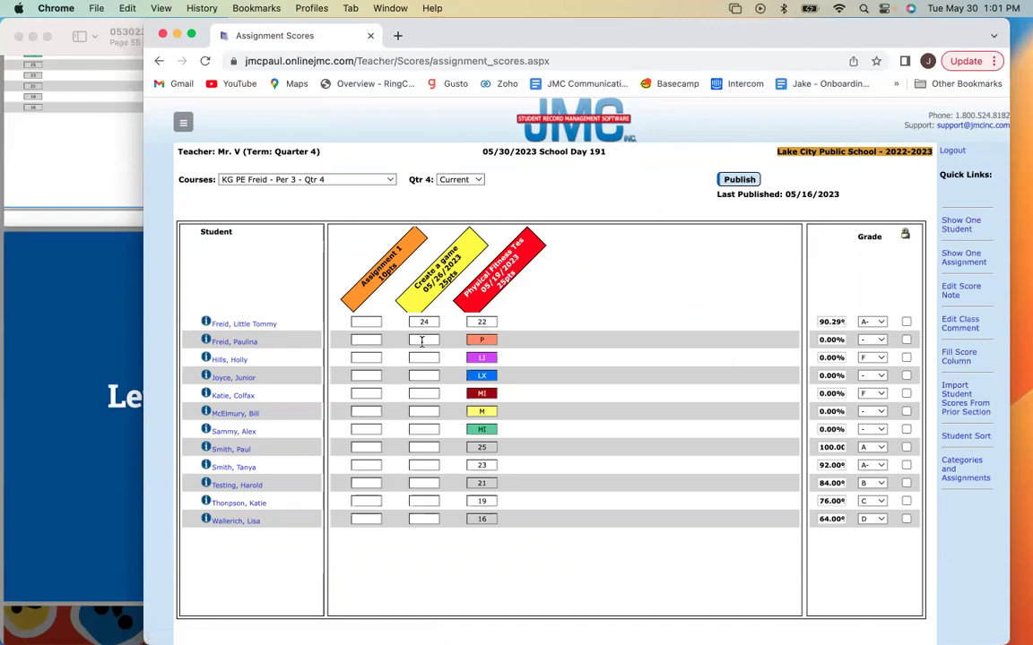
click(437, 341)
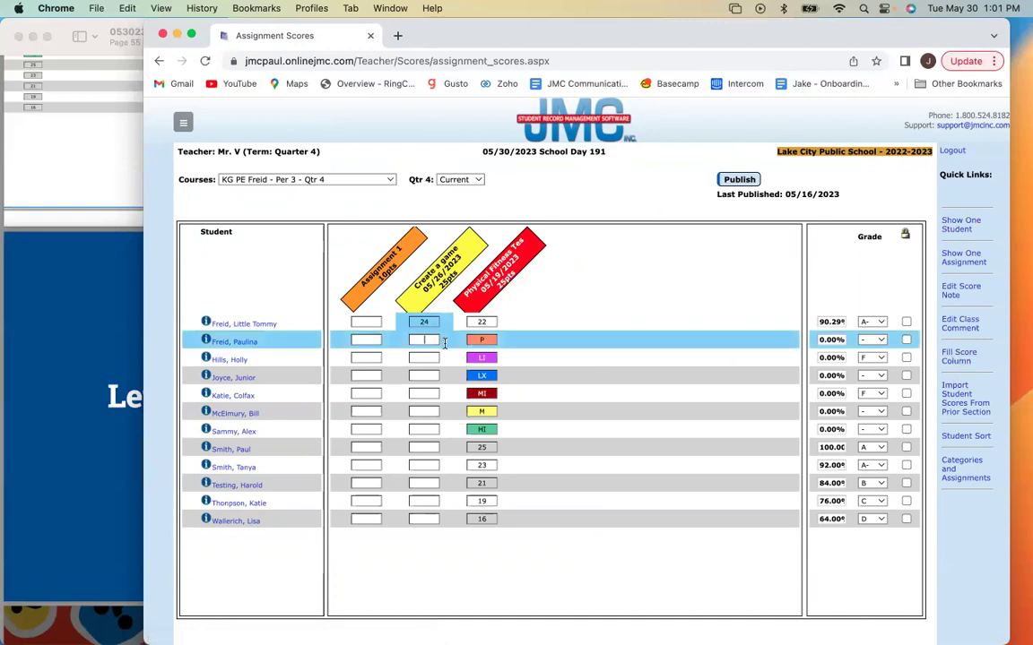
click(961, 290)
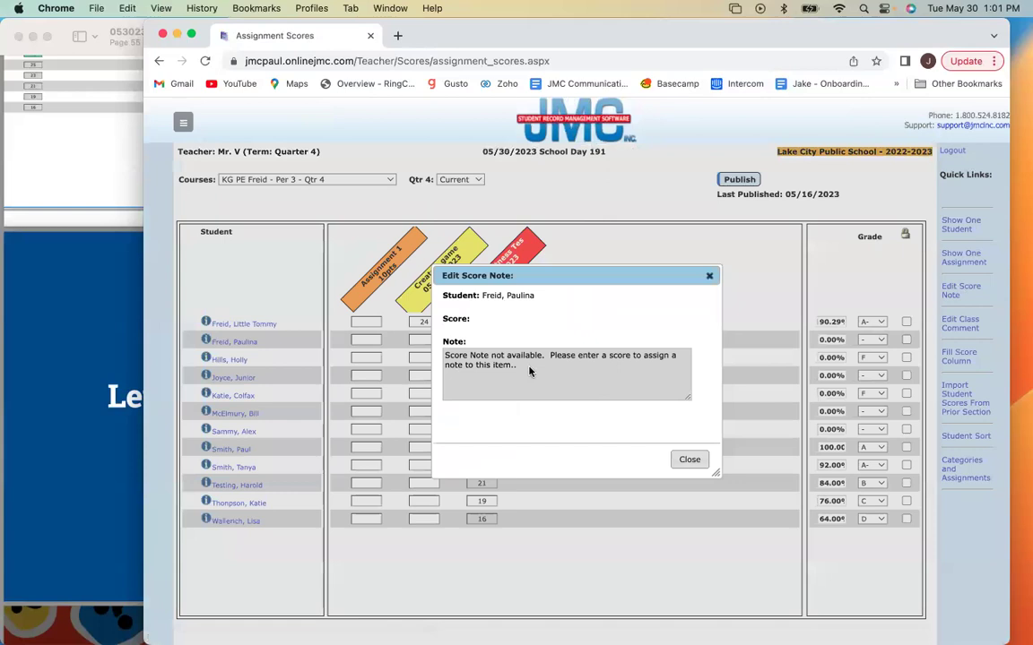
click(689, 460)
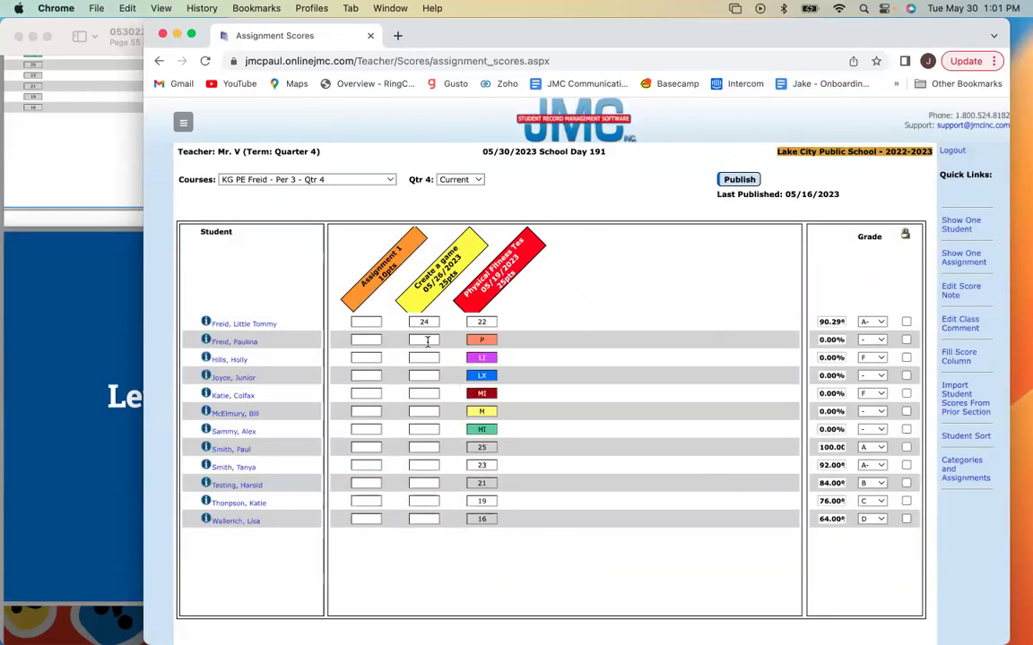
- Give the second student 24 on Create a game and save a score note, for this student only, naming the classmates who worked on the project
click(427, 341)
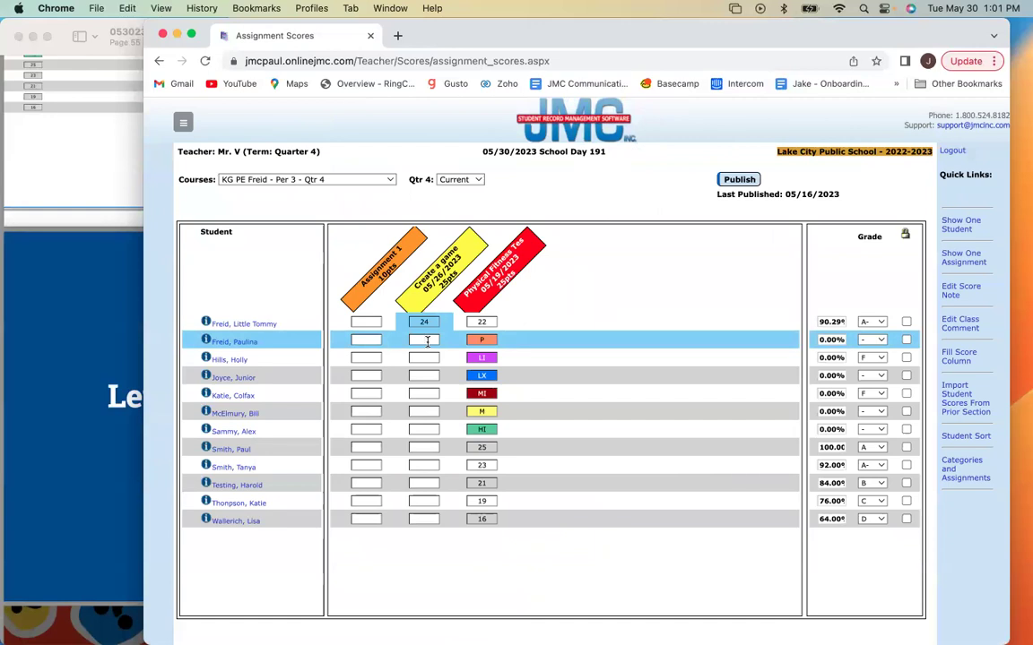
text(24)
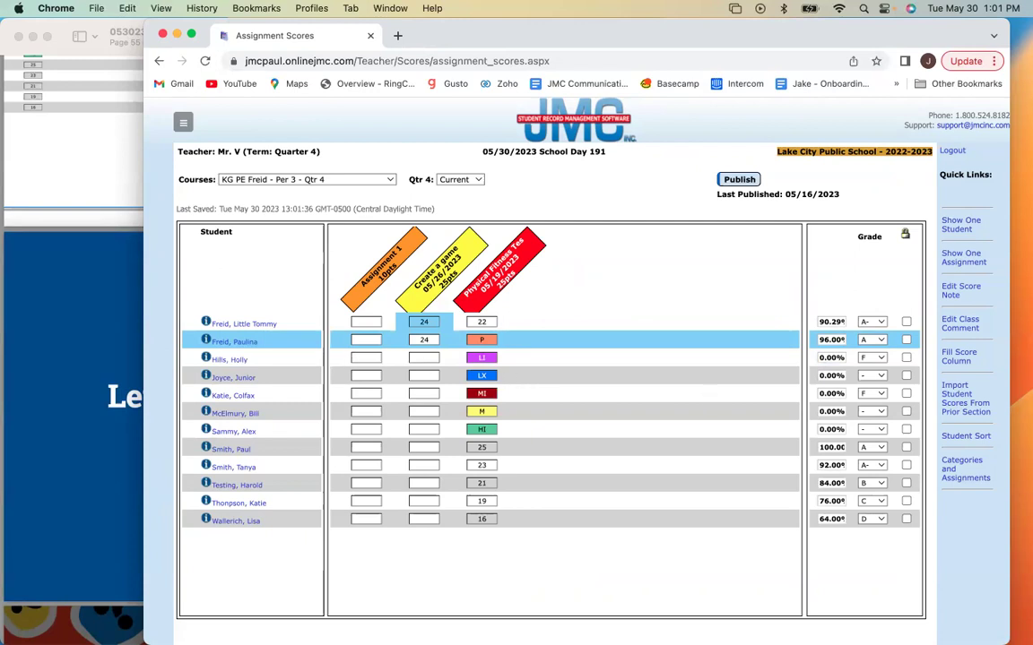
click(960, 289)
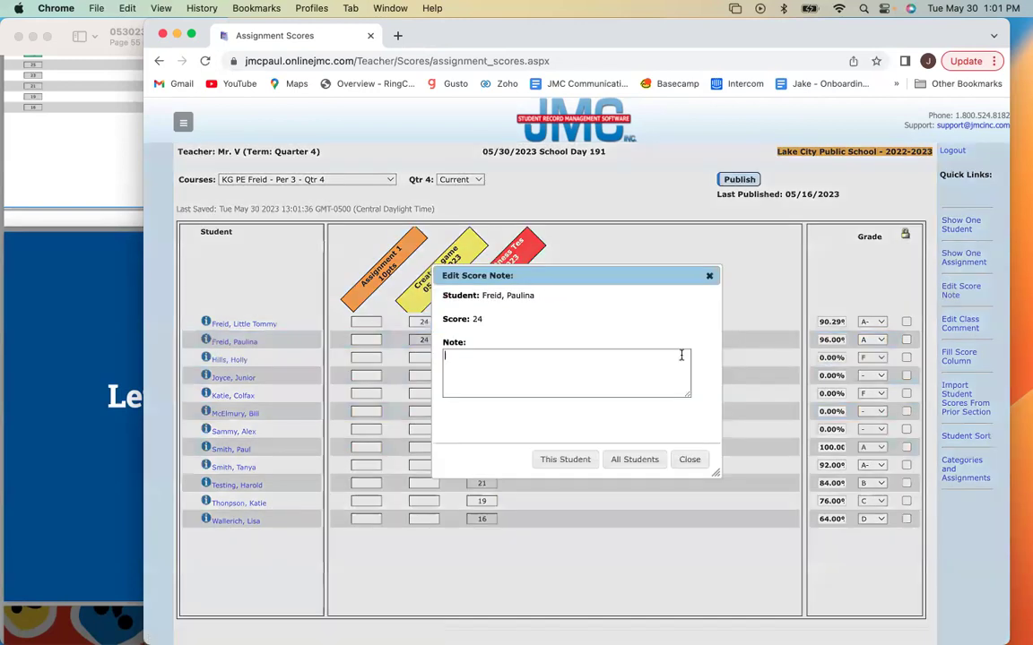
text(Worked with Tommy and Junior on this project)
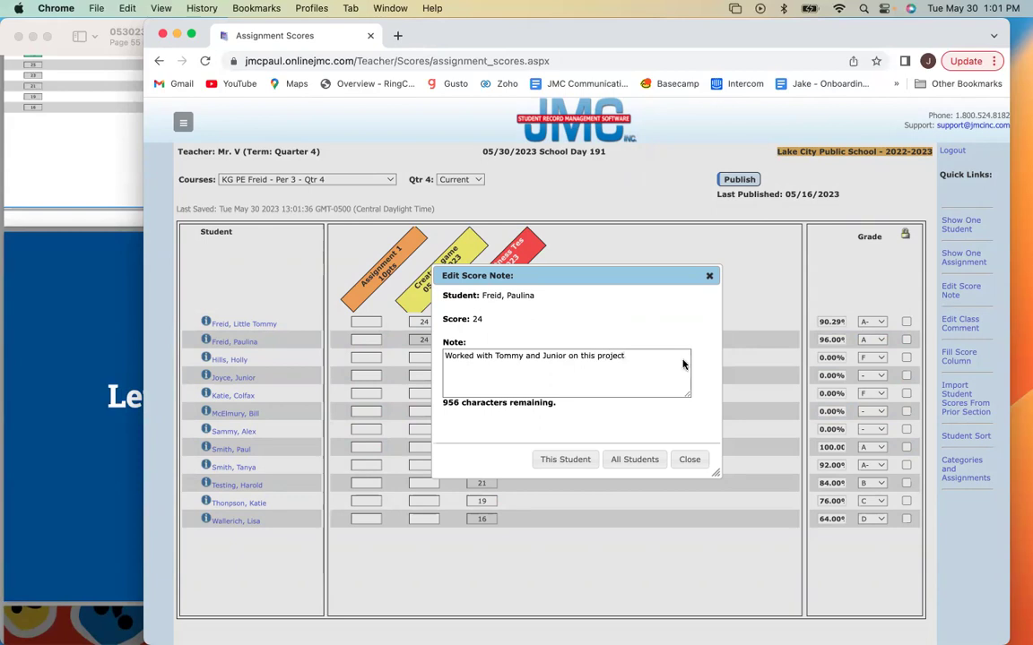
click(557, 459)
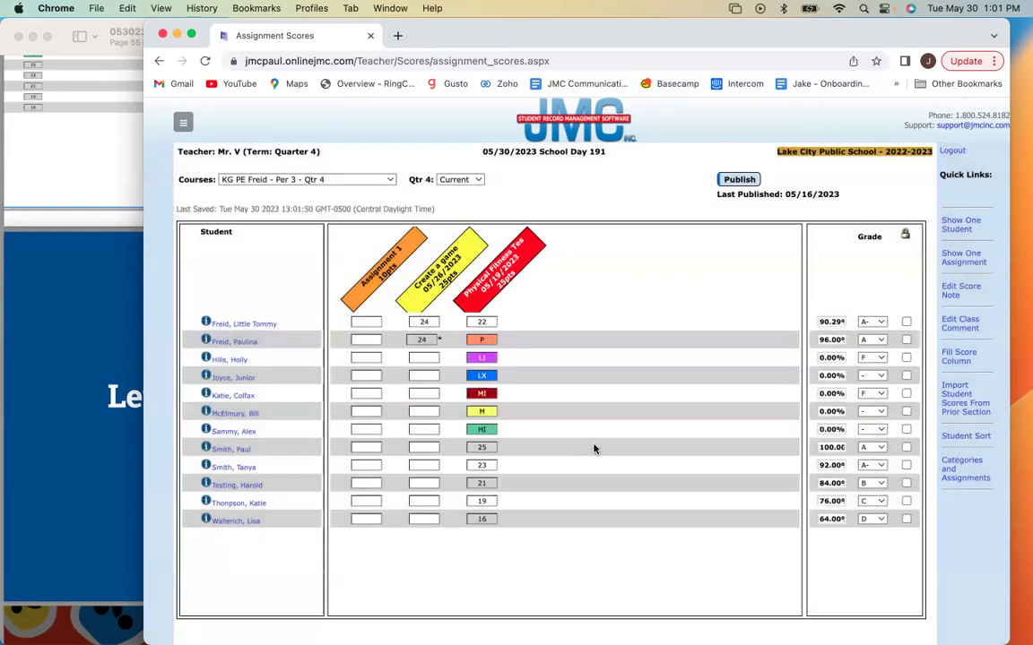
- Open the second student's Quarter 4 summary, examine the note under the Create a game score, and close the summary
click(237, 346)
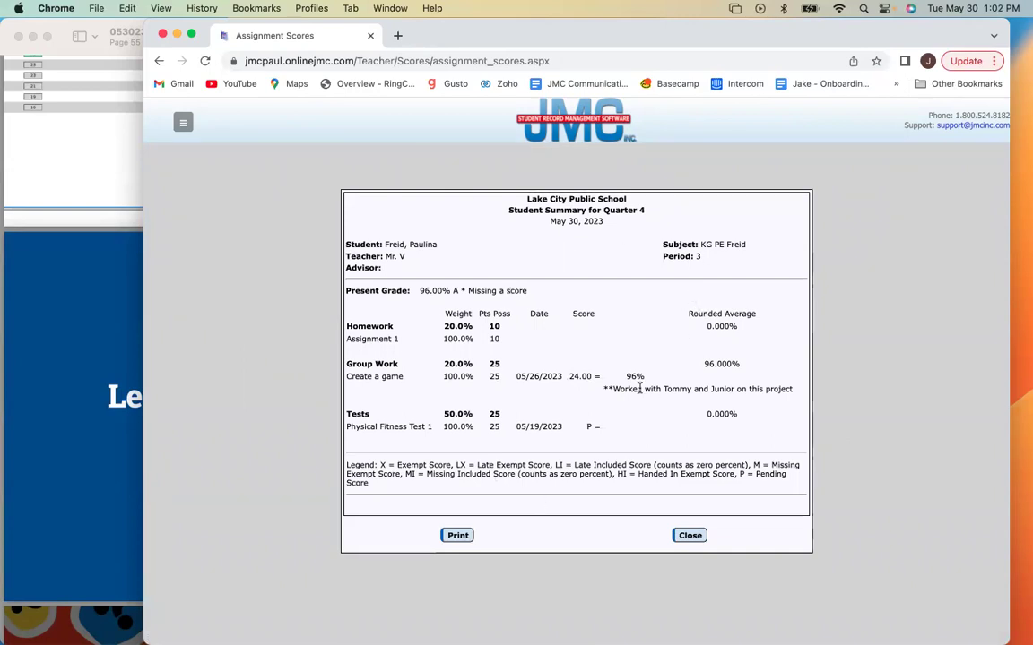
drag(795, 392, 610, 391)
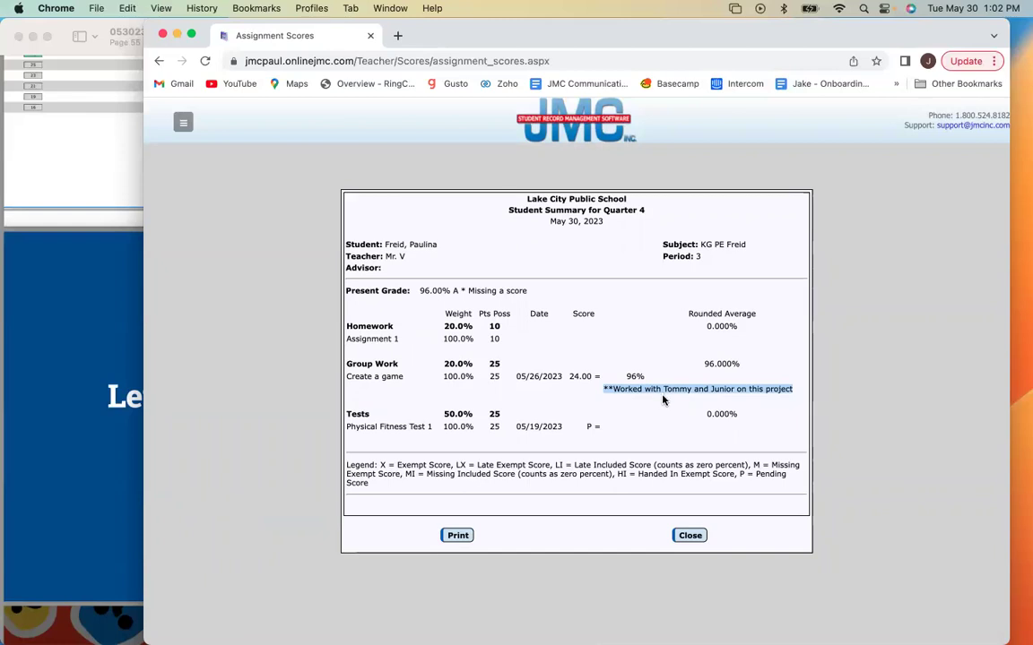
click(663, 399)
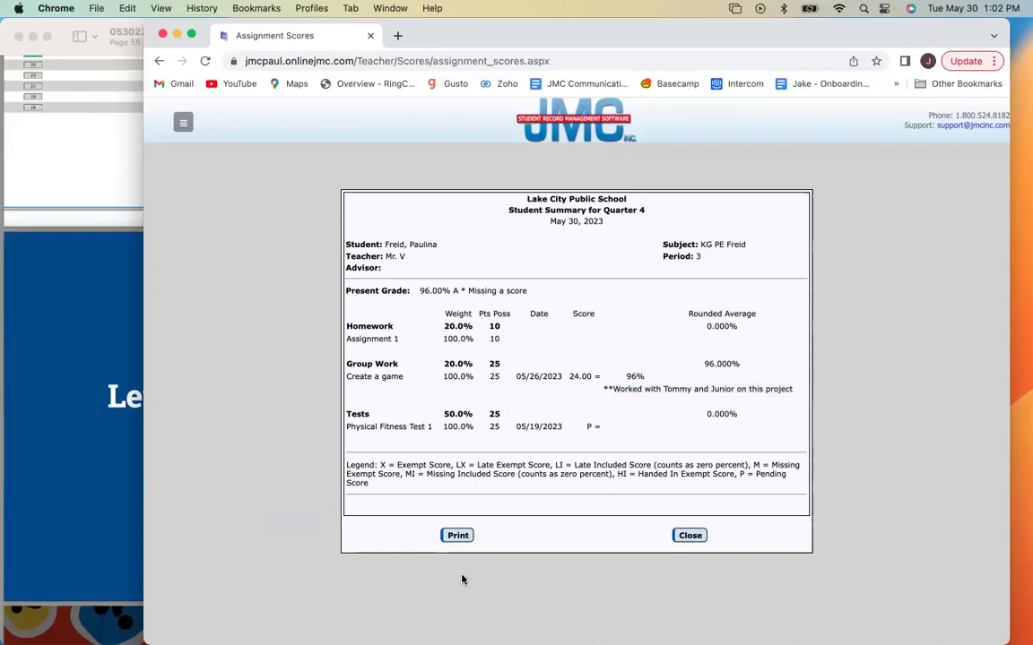
click(449, 537)
click(683, 538)
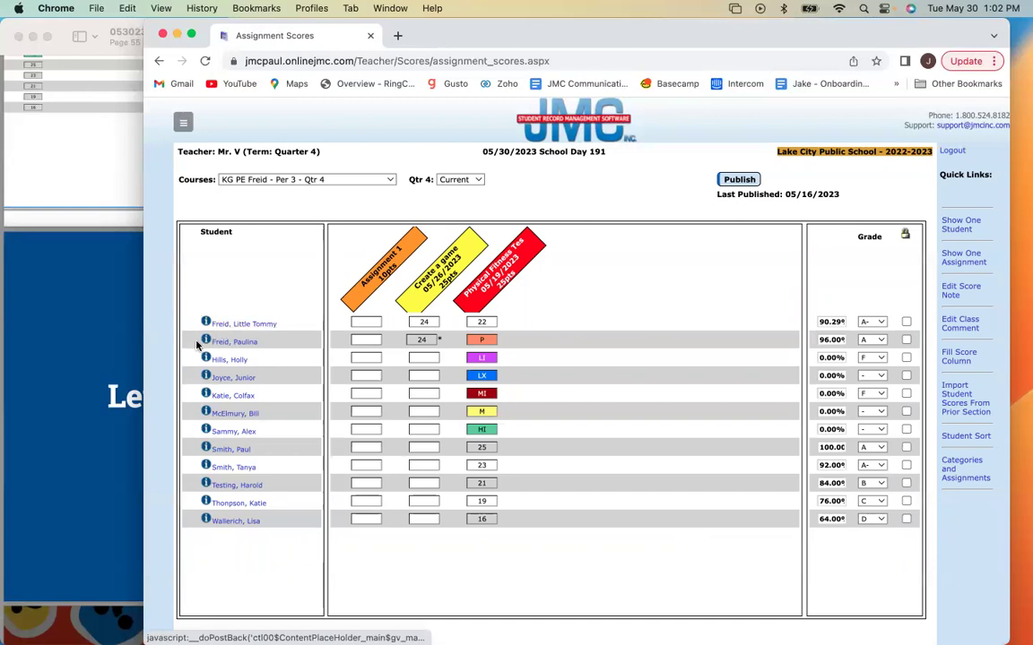
- View the Quarter 4 scores of the 8th Science, Social Studies and 6TH MUSIC F courses, and return to the KG PE course
click(296, 179)
click(328, 173)
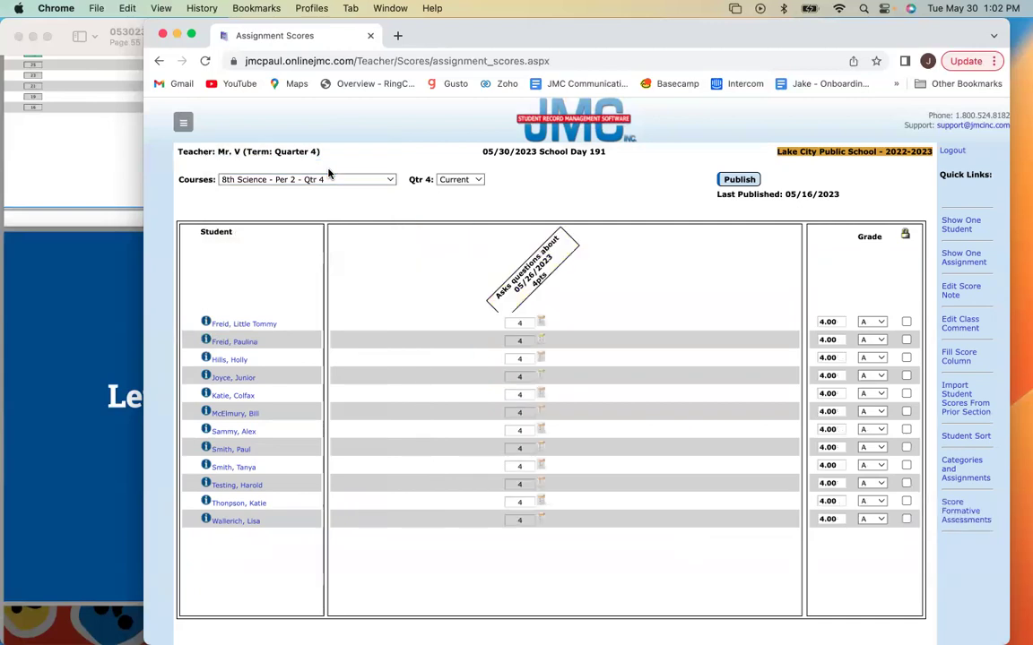
click(330, 183)
click(322, 167)
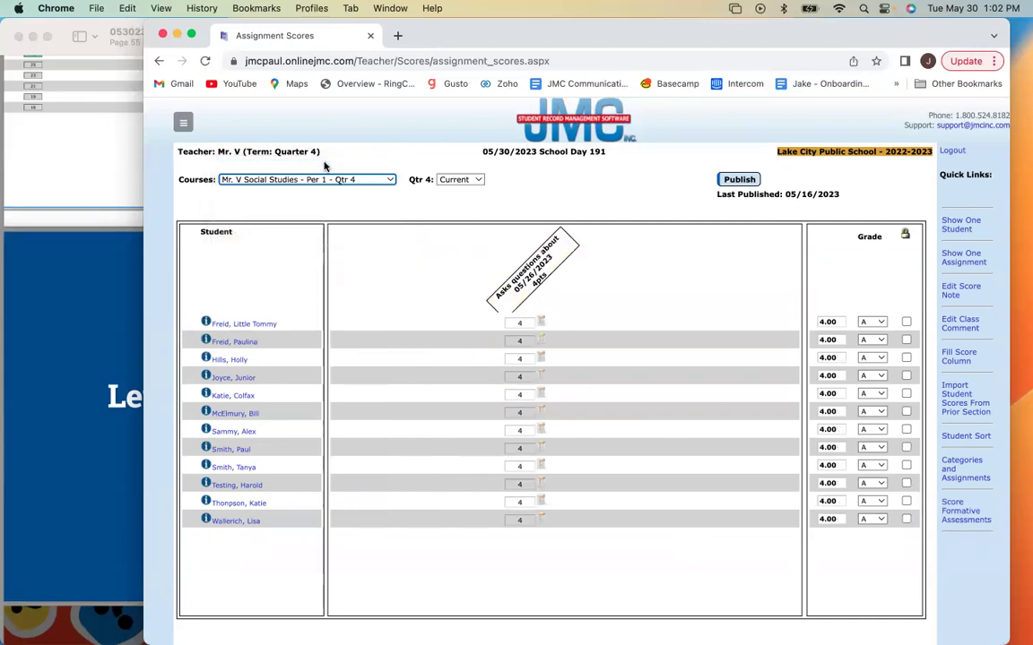
click(300, 179)
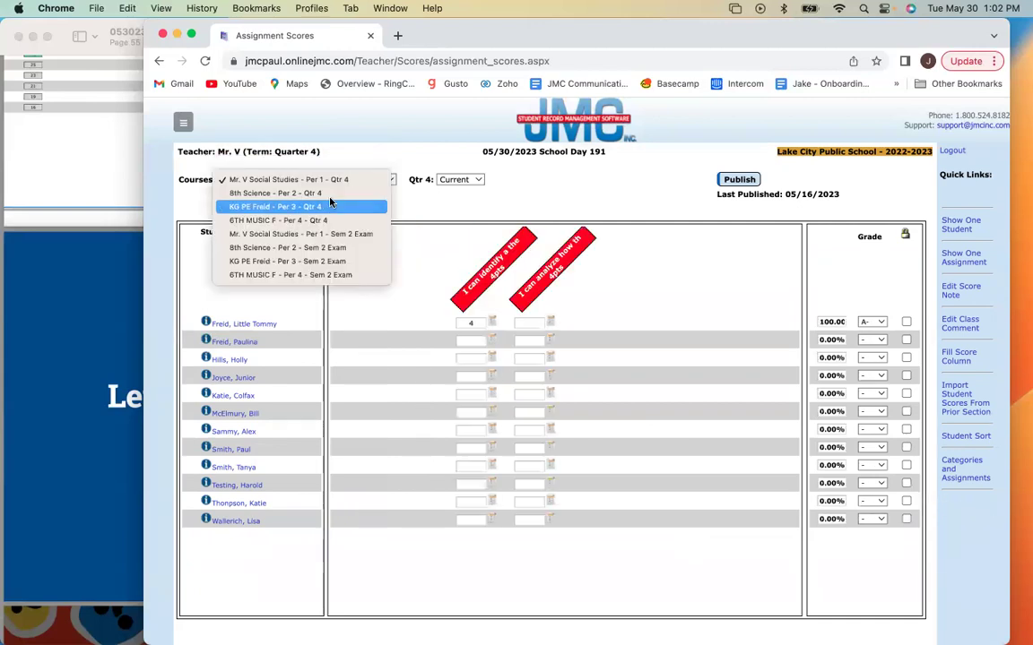
click(335, 225)
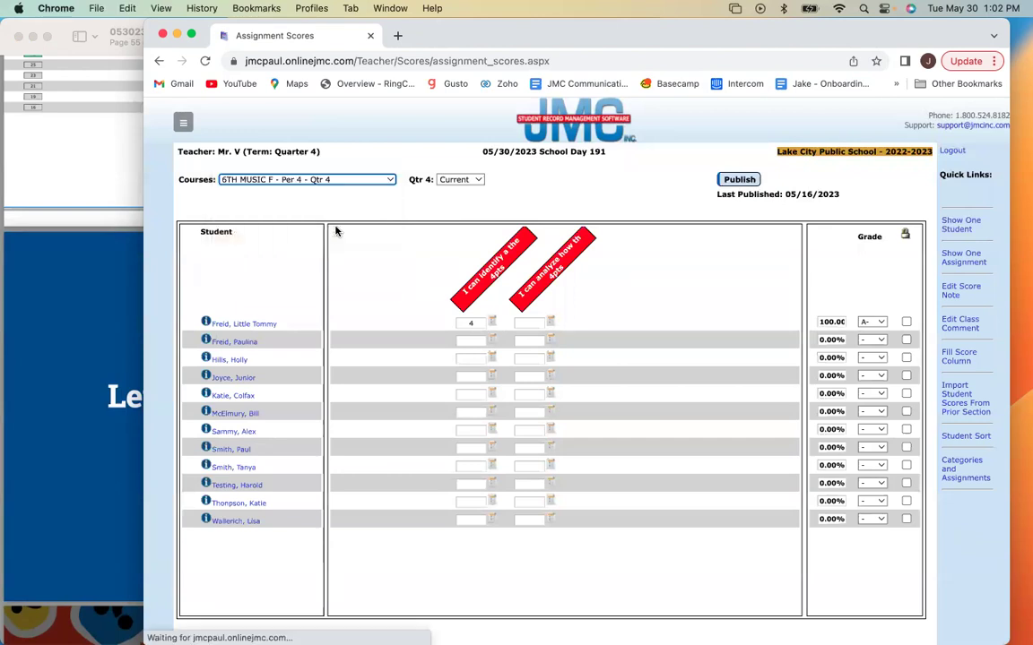
click(337, 178)
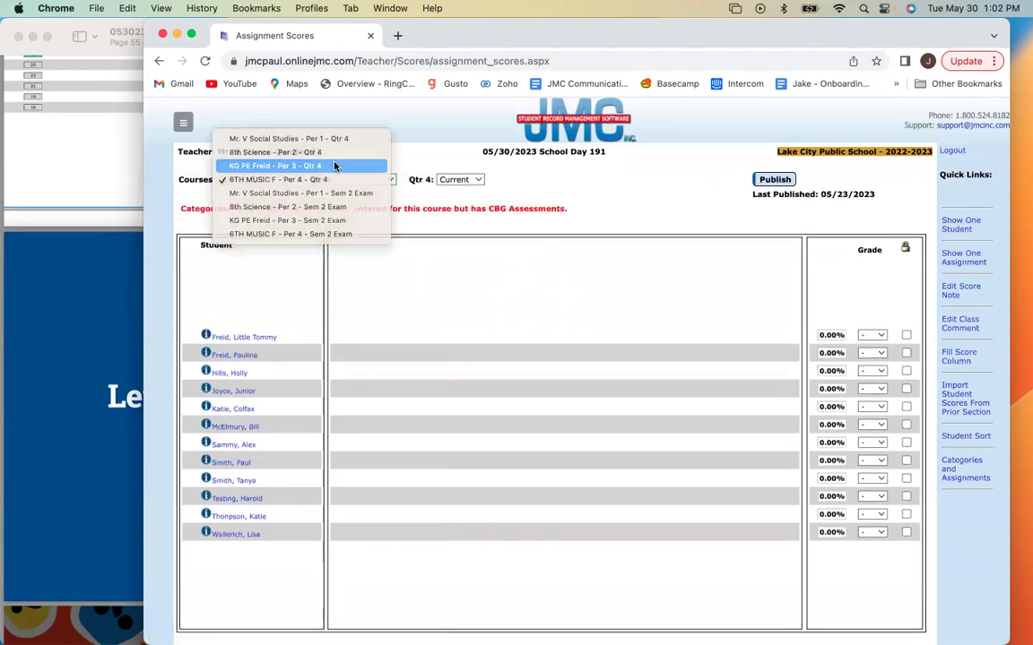
click(338, 166)
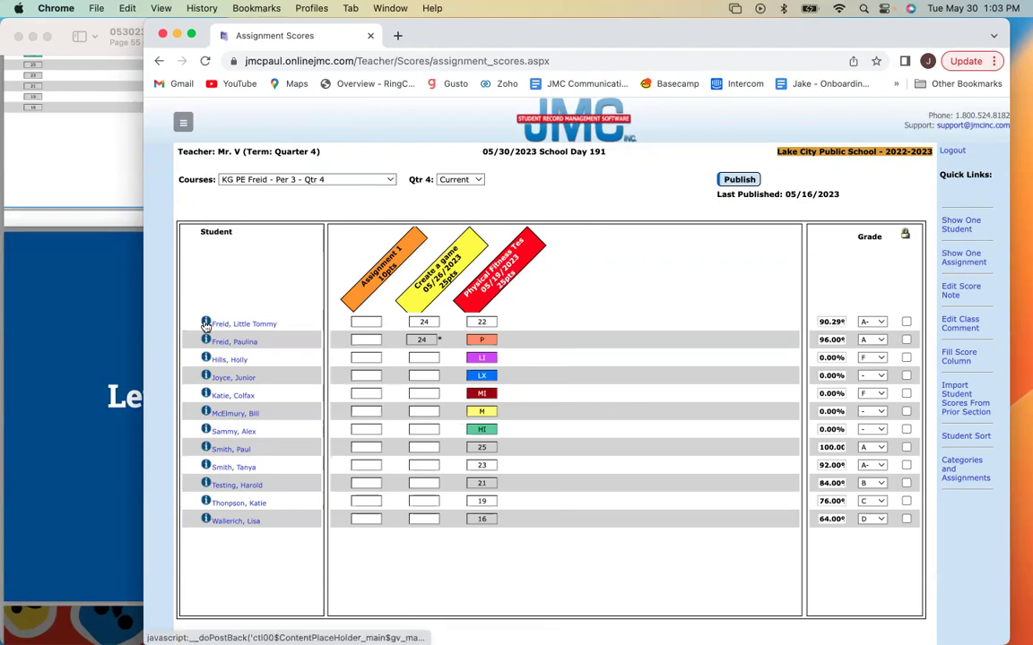
- Open the first student's information page, review the teacher comments, schedule and health history sections, and close it
click(206, 324)
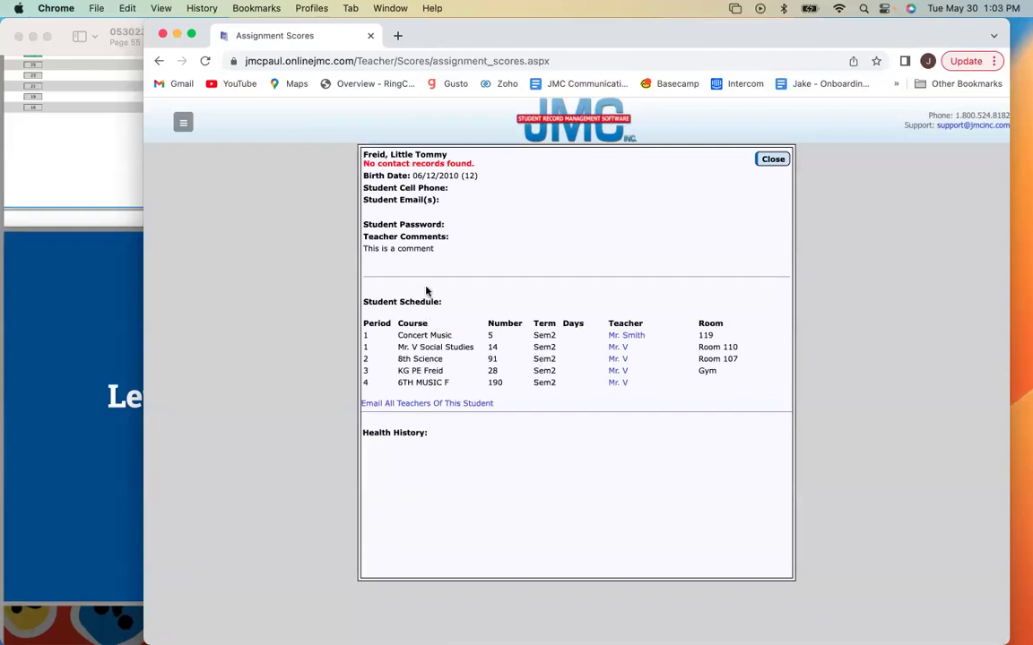
drag(380, 302, 464, 303)
click(464, 303)
drag(366, 249, 364, 239)
click(364, 239)
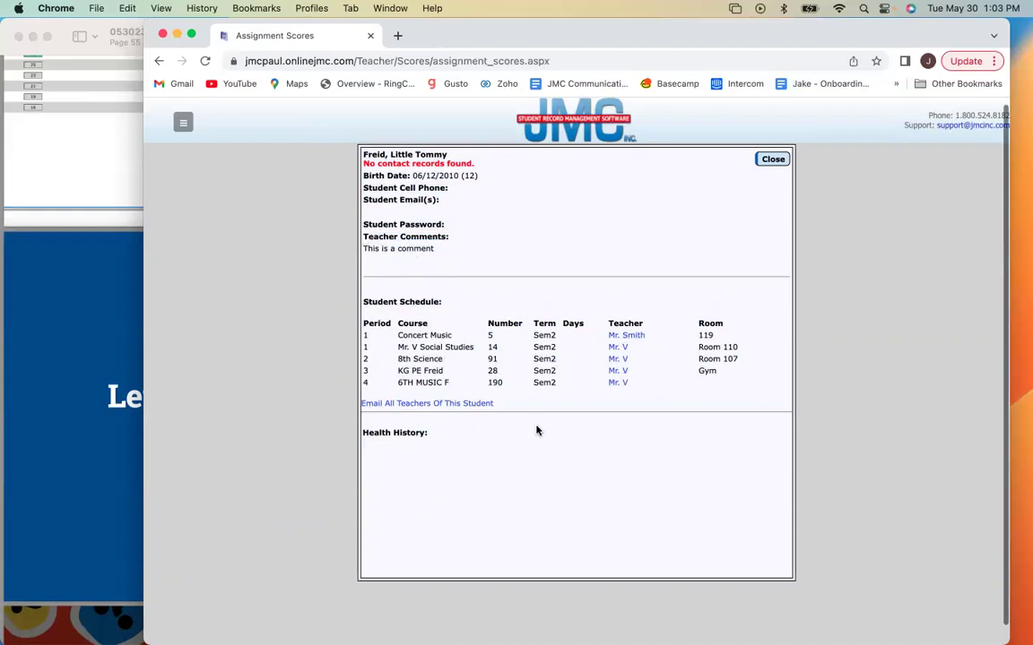
click(773, 161)
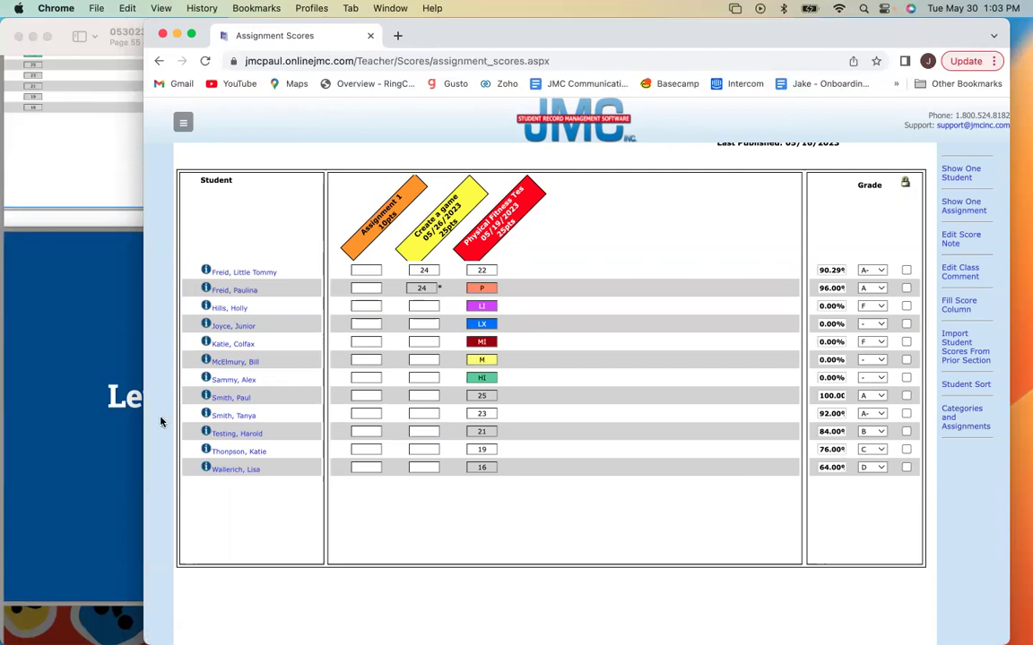
- Switch to the slide deck in Preview, show it full screen and advance to the slide on editing and sending course grades
click(61, 344)
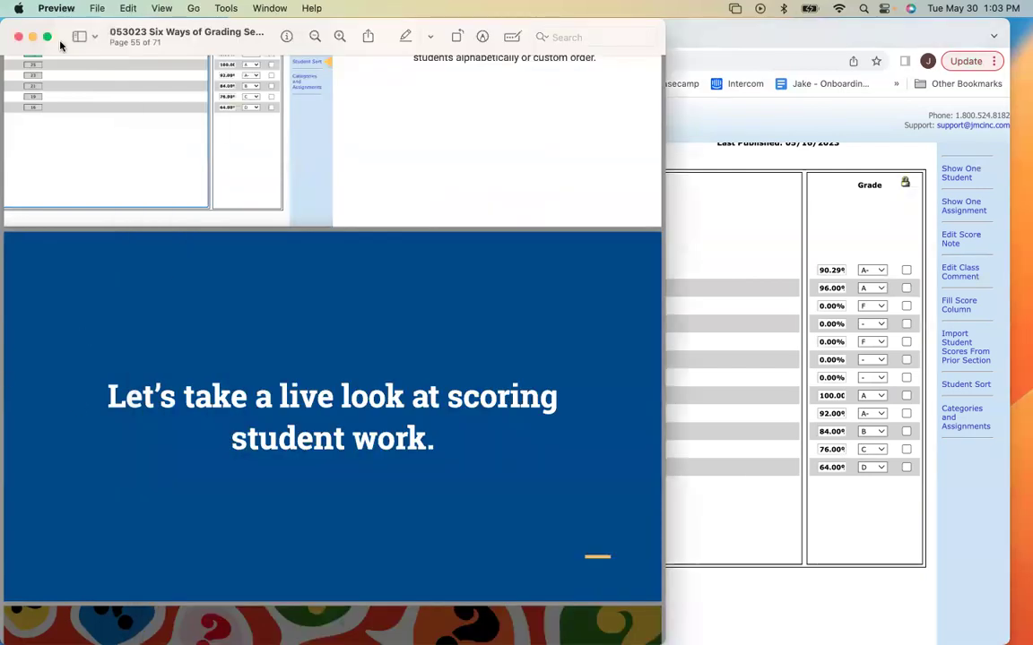
click(49, 35)
key(Right)
key(Right)
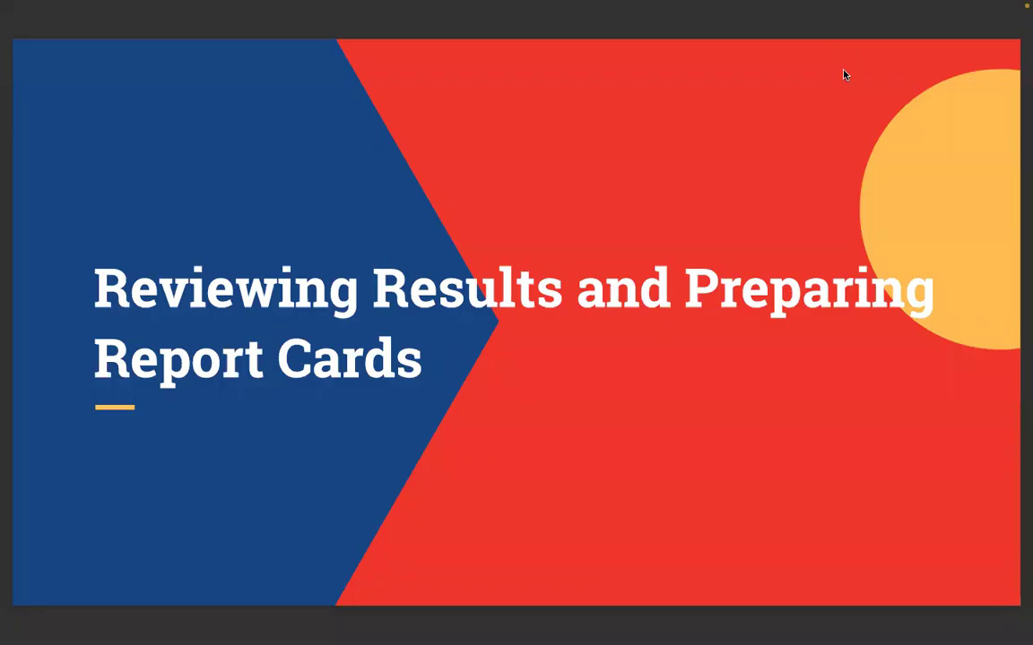
key(Right)
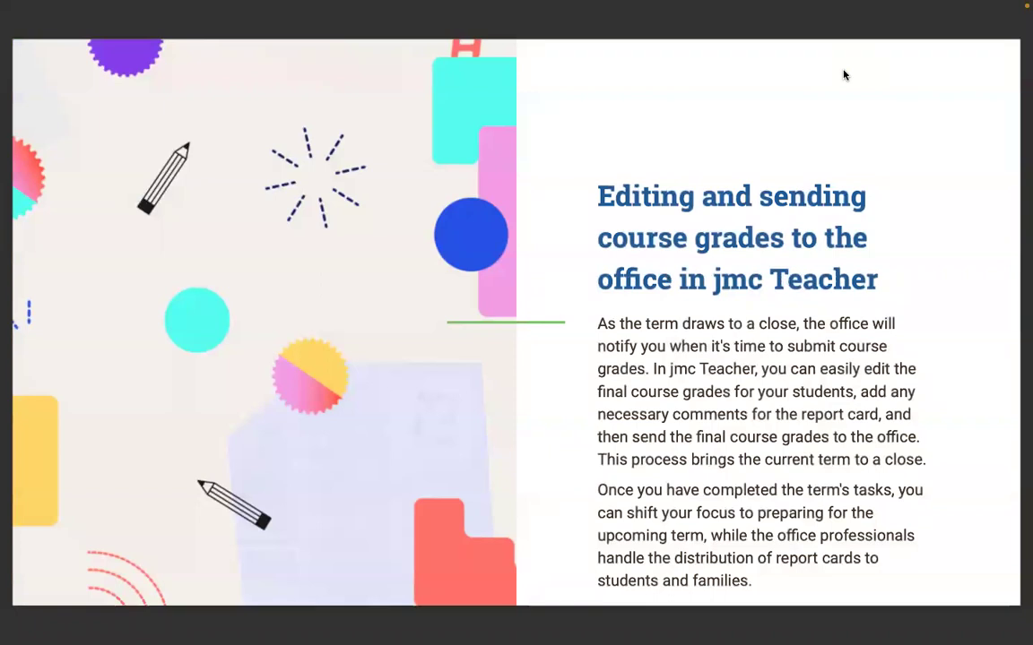